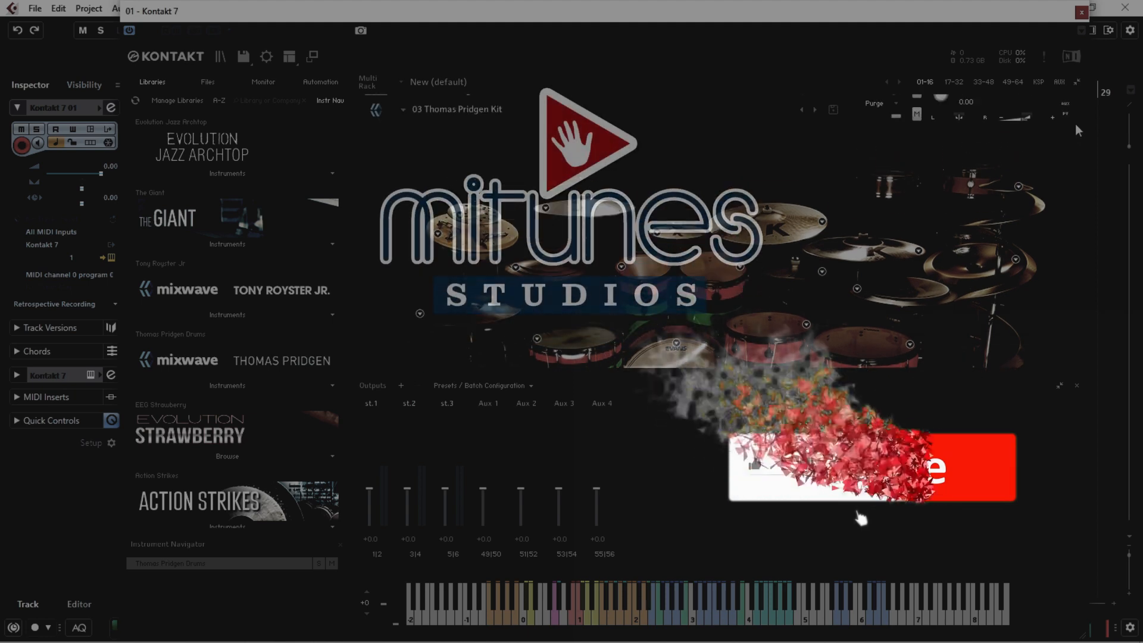
- Look over the Thomas Pridgen drum kit view and reposition the Kontakt window so the whole instrument is visible
{"action": "scroll", "coordinate": [1075, 134], "scroll_direction": "down", "scroll_amount": 3}
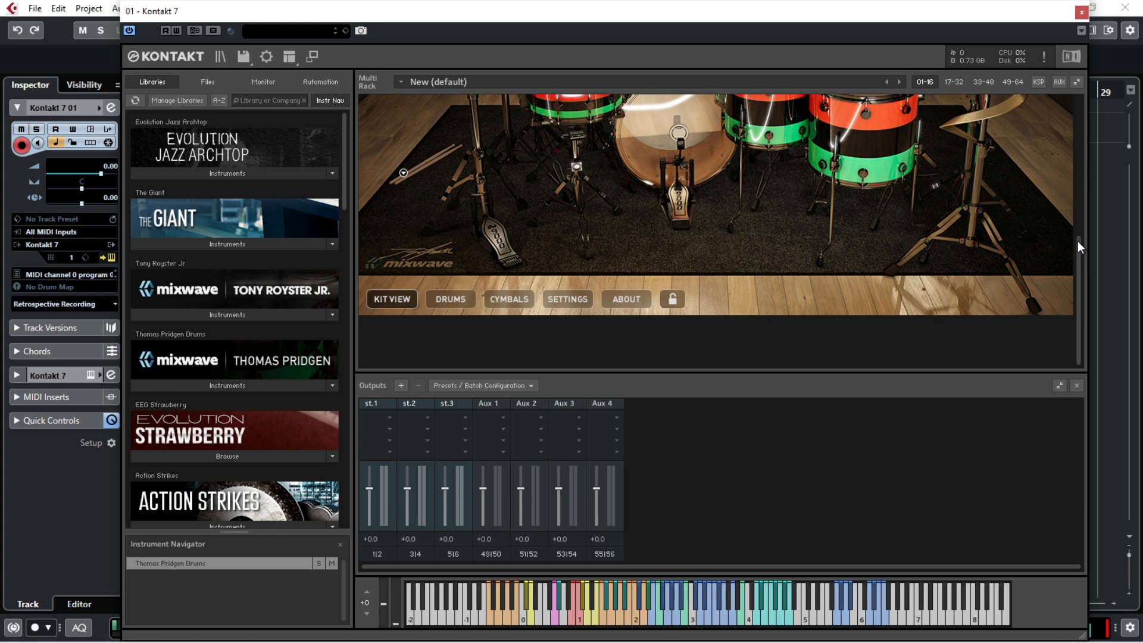
{"action": "left_click_drag", "start_coordinate": [1078, 241], "coordinate": [1077, 273]}
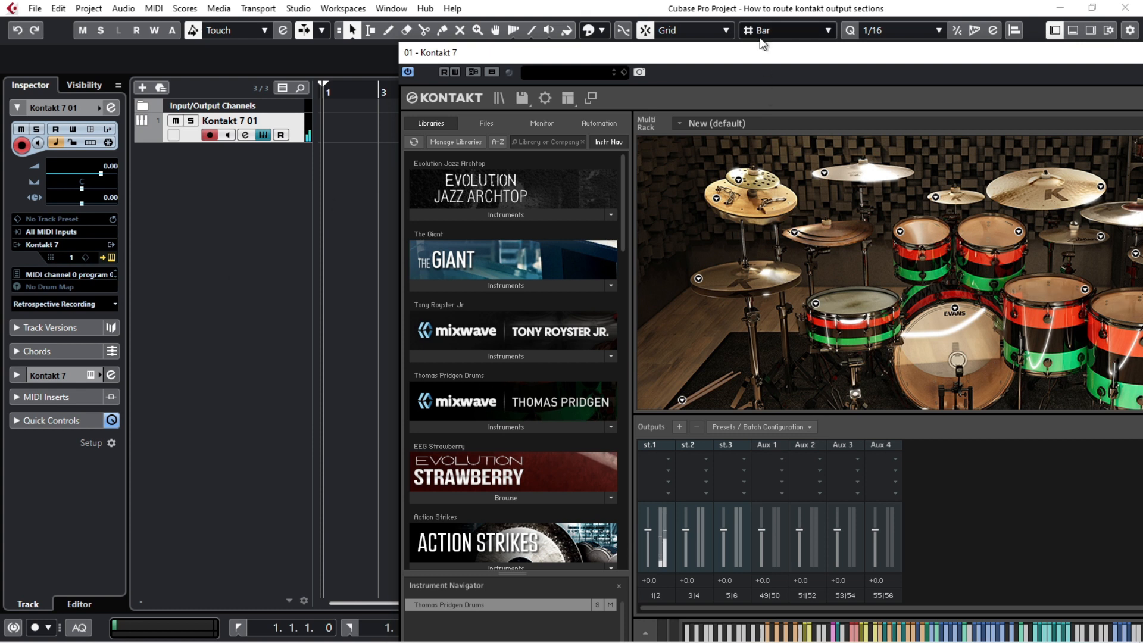
{"action": "left_click_drag", "start_coordinate": [768, 52], "coordinate": [473, 31]}
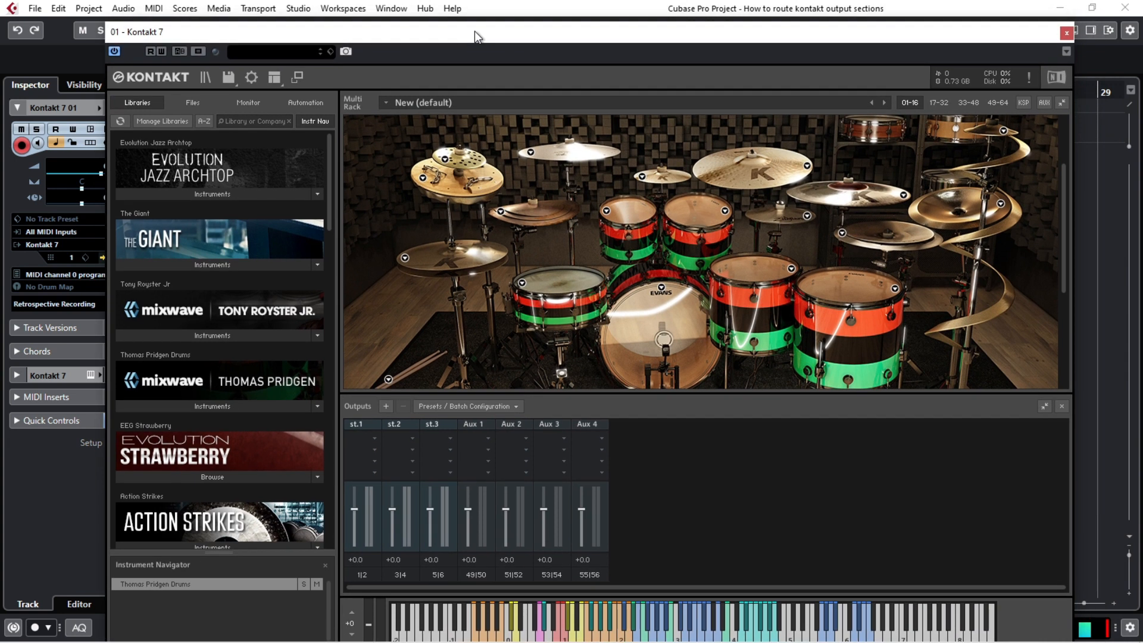
{"action": "left_click_drag", "start_coordinate": [930, 37], "coordinate": [922, 15]}
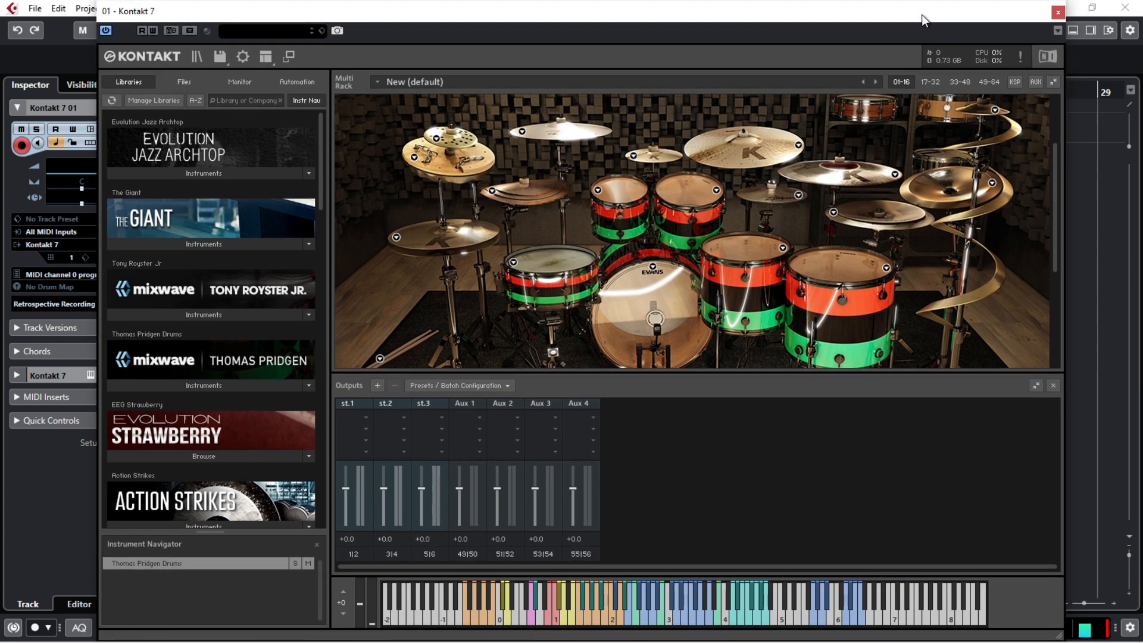
- Examine the drum mixer's kick, snare, tom, overhead, room and master channels while auditioning the kick
{"action": "left_click_drag", "start_coordinate": [1055, 162], "coordinate": [1031, 184]}
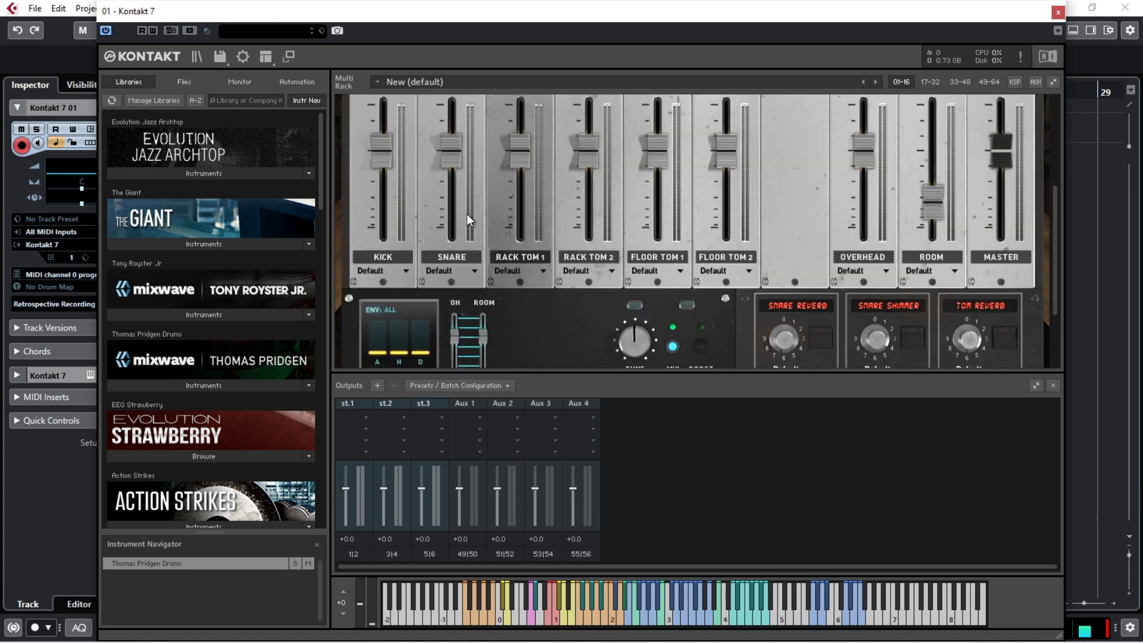
{"action": "scroll", "coordinate": [467, 213], "scroll_direction": "up", "scroll_amount": 2}
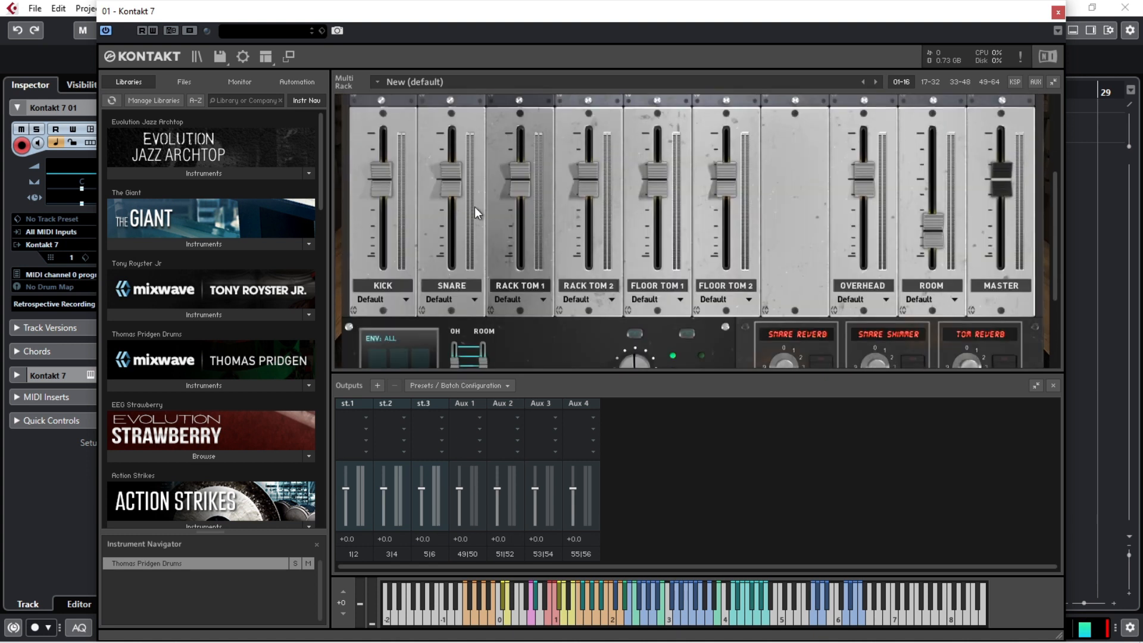
{"action": "scroll", "coordinate": [474, 206], "scroll_direction": "down", "scroll_amount": 2}
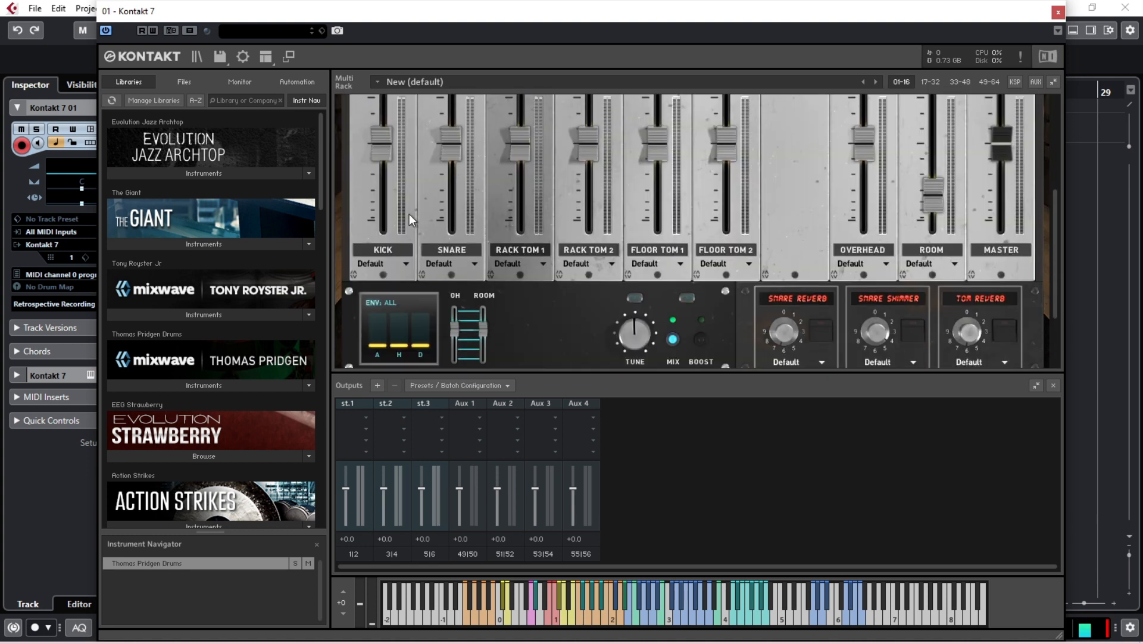
{"action": "left_click", "coordinate": [382, 252]}
{"action": "scroll", "coordinate": [405, 224], "scroll_direction": "down", "scroll_amount": 2}
{"action": "scroll", "coordinate": [404, 223], "scroll_direction": "up", "scroll_amount": 3}
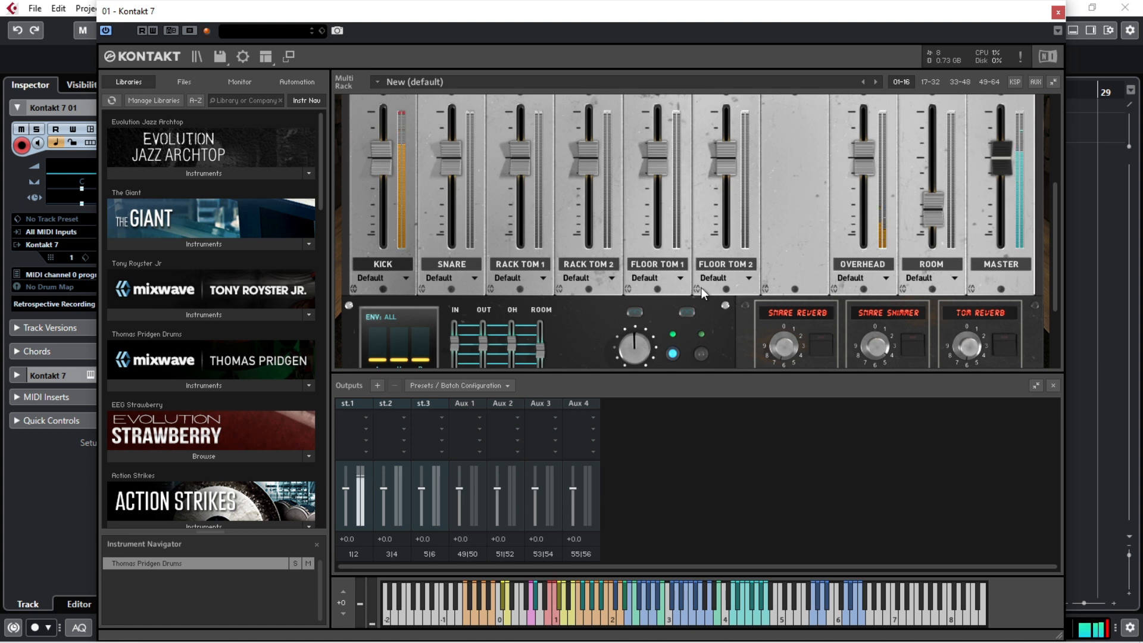
{"action": "scroll", "coordinate": [408, 263], "scroll_direction": "down", "scroll_amount": 1}
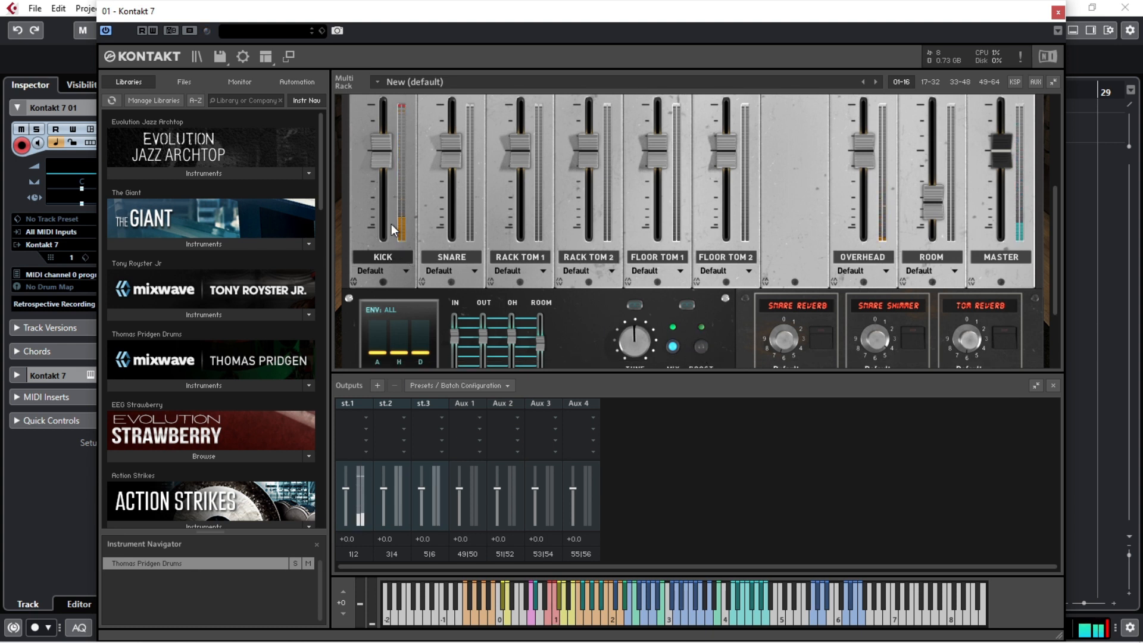
{"action": "scroll", "coordinate": [391, 230], "scroll_direction": "down", "scroll_amount": 3}
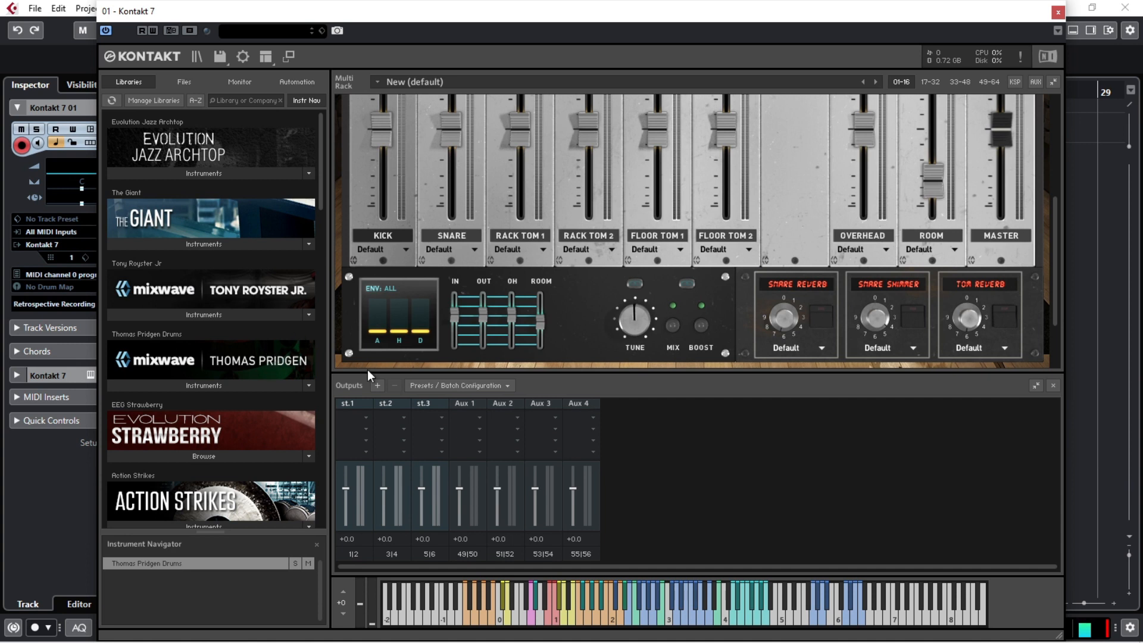
- Compare the raw and mixed drum sounds by toggling MIX while auditioning the kick, snare and rack tom, leaving MIX on
{"action": "left_click", "coordinate": [673, 326]}
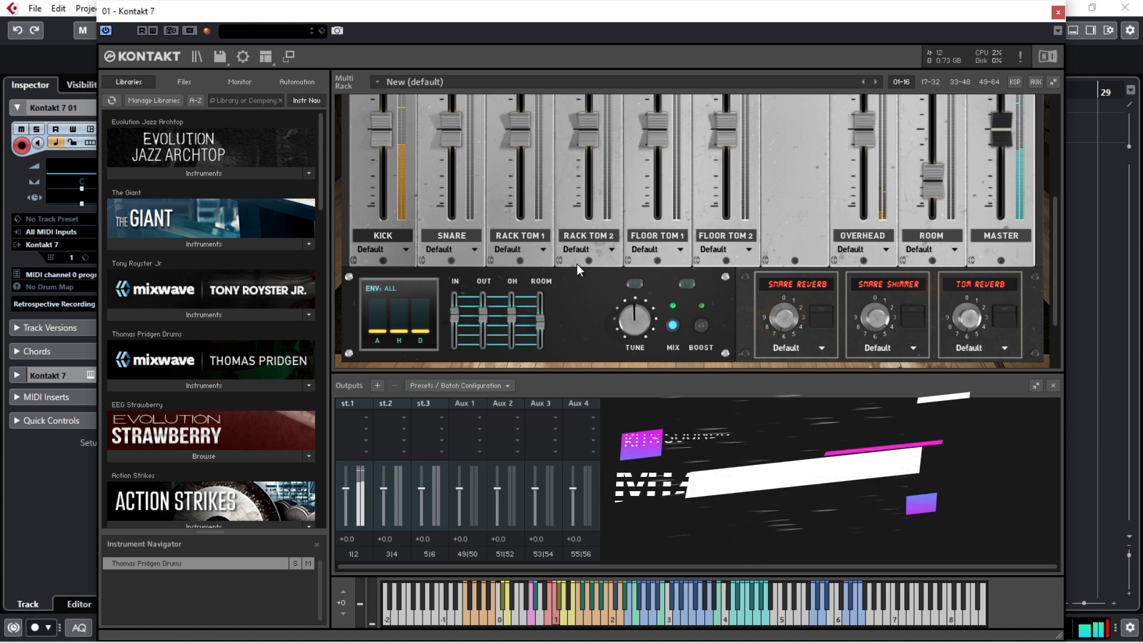
{"action": "left_click", "coordinate": [437, 238]}
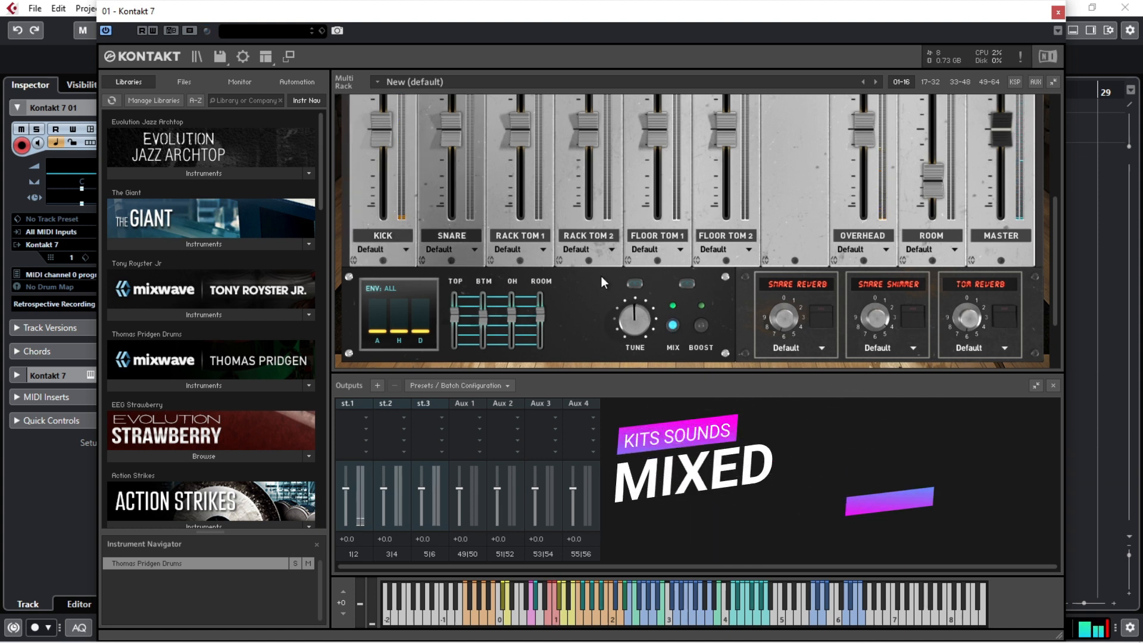
{"action": "left_click", "coordinate": [675, 327]}
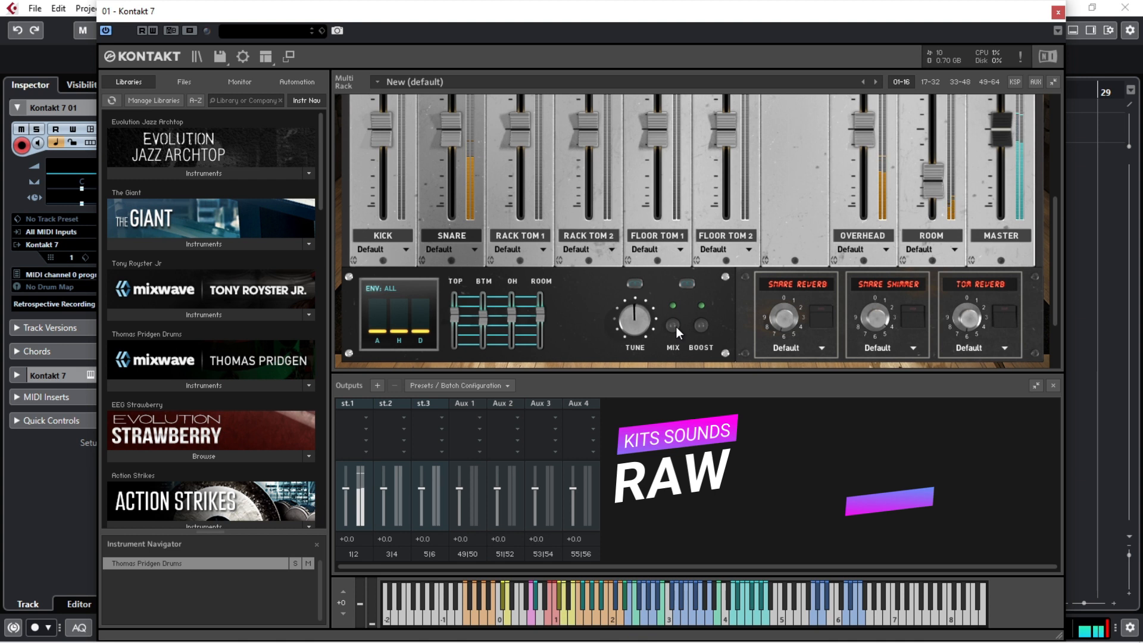
{"action": "left_click", "coordinate": [673, 326]}
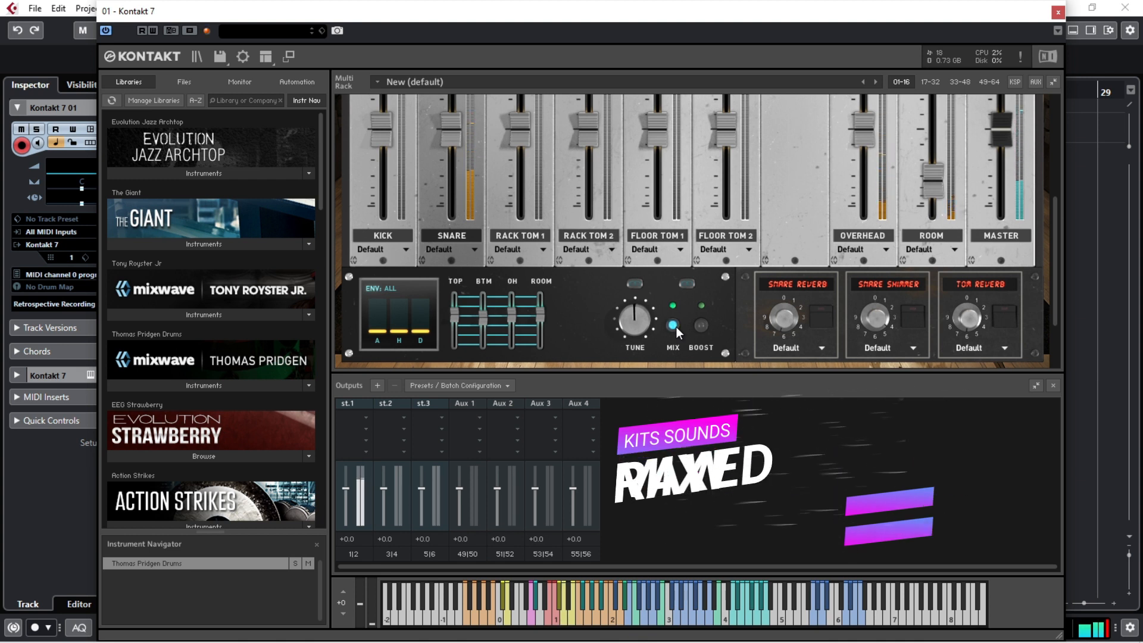
{"action": "left_click", "coordinate": [530, 238]}
{"action": "left_click", "coordinate": [375, 245]}
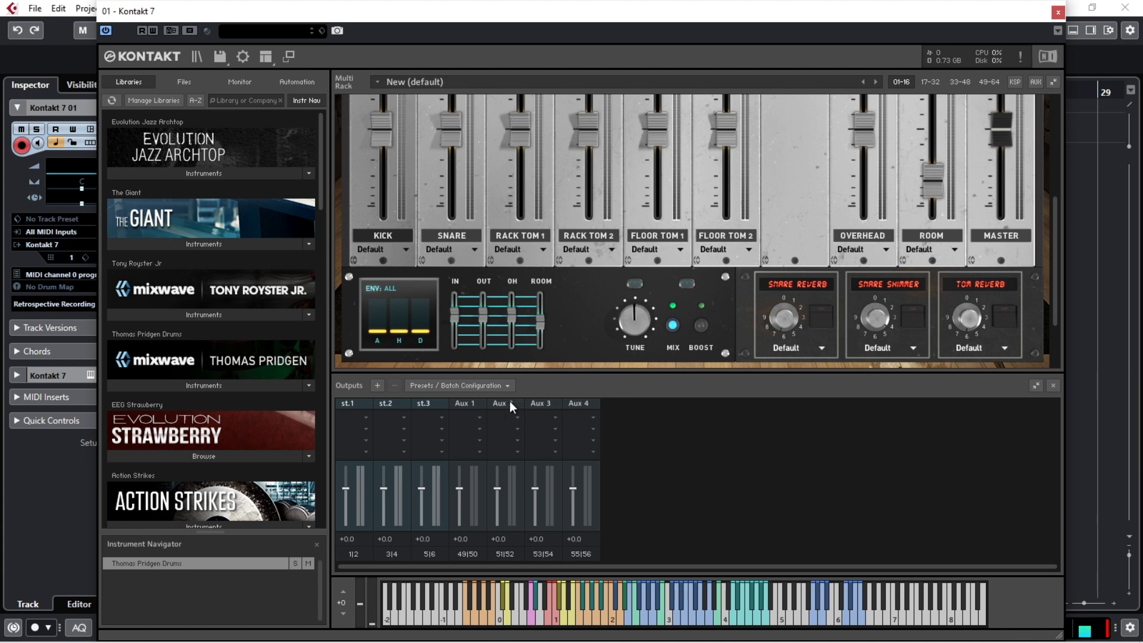
- Replace the existing outputs with 3 new outputs of 2 channels each, assigned in ascending order from host output KT Room [1]
{"action": "left_click", "coordinate": [375, 386]}
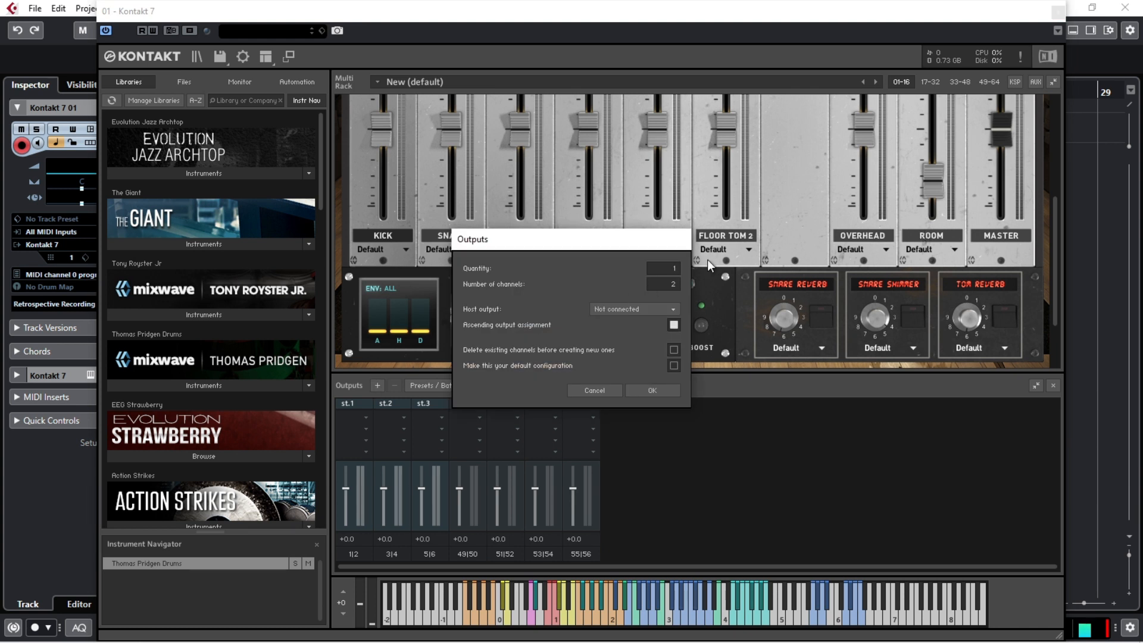
{"action": "left_click_drag", "start_coordinate": [584, 244], "coordinate": [585, 248]}
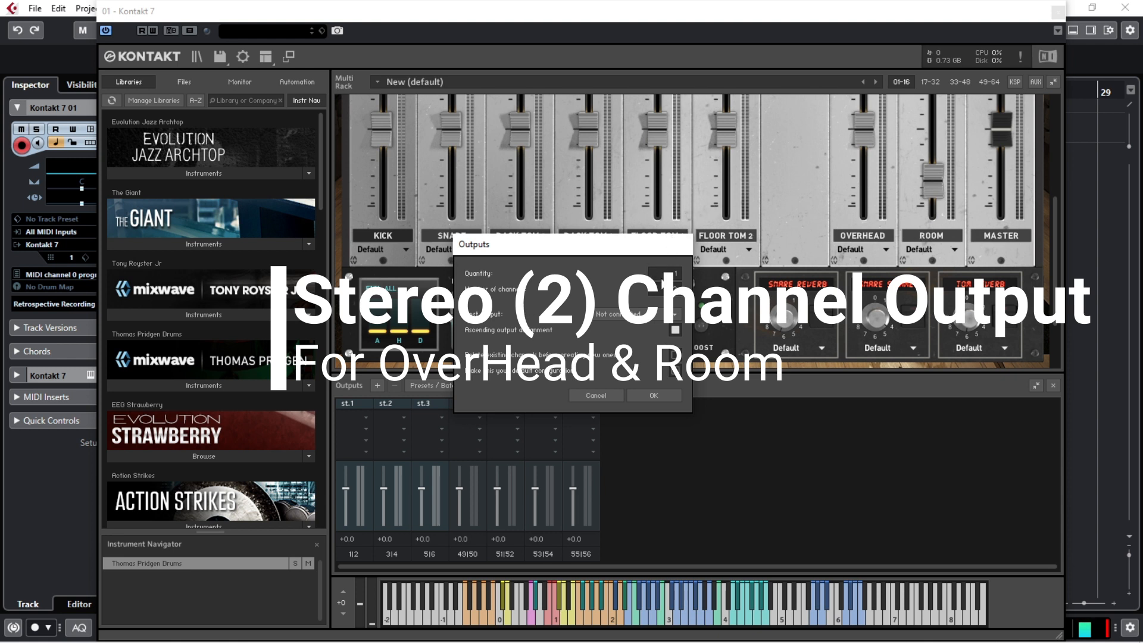
{"action": "left_click_drag", "start_coordinate": [661, 275], "coordinate": [659, 270]}
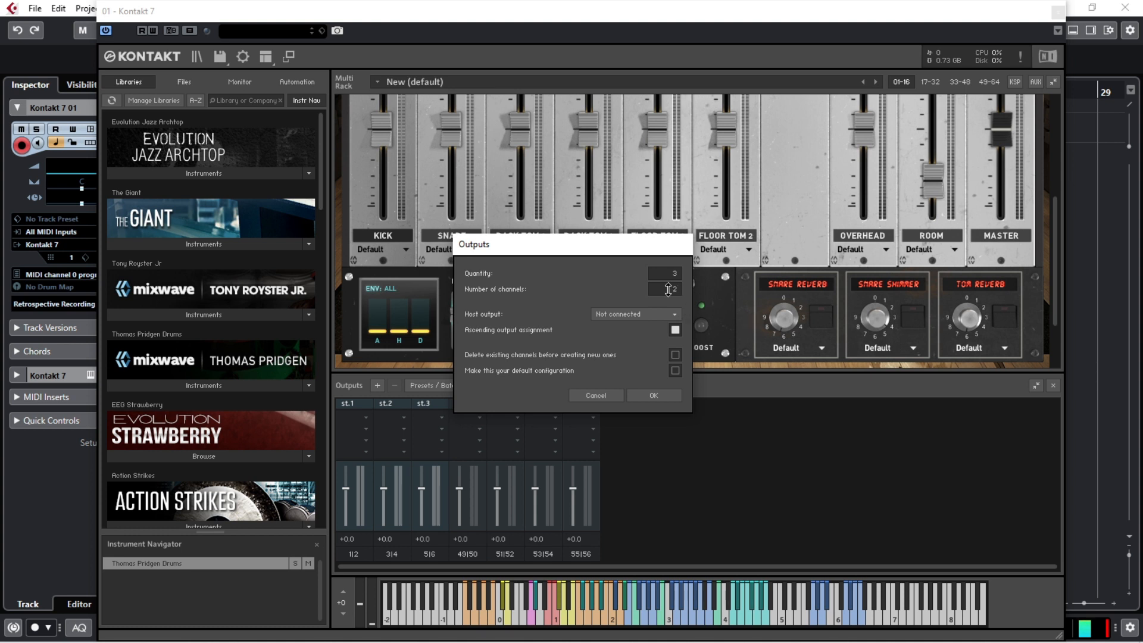
{"action": "left_click_drag", "start_coordinate": [668, 289], "coordinate": [663, 284]}
{"action": "left_click", "coordinate": [663, 313]}
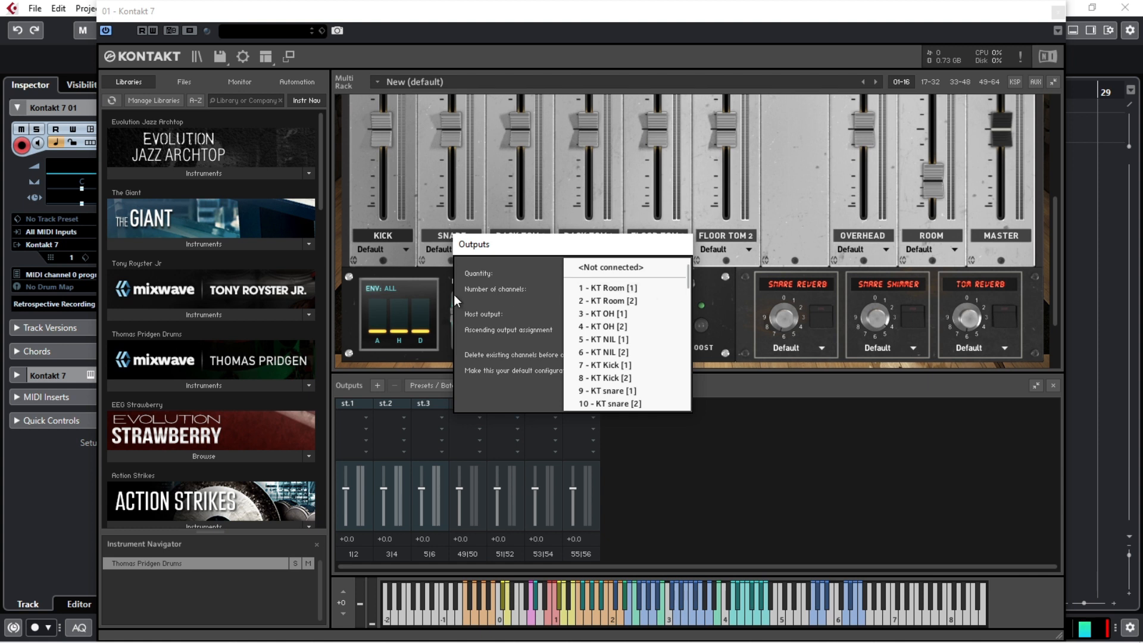
{"action": "left_click", "coordinate": [604, 289]}
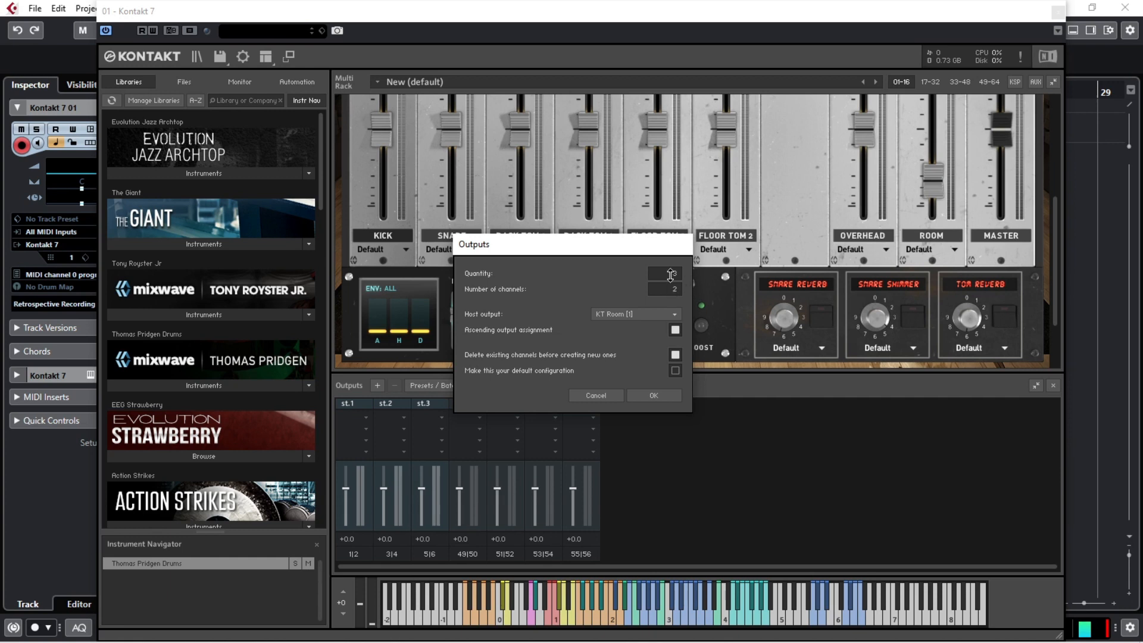
{"action": "left_click", "coordinate": [654, 395]}
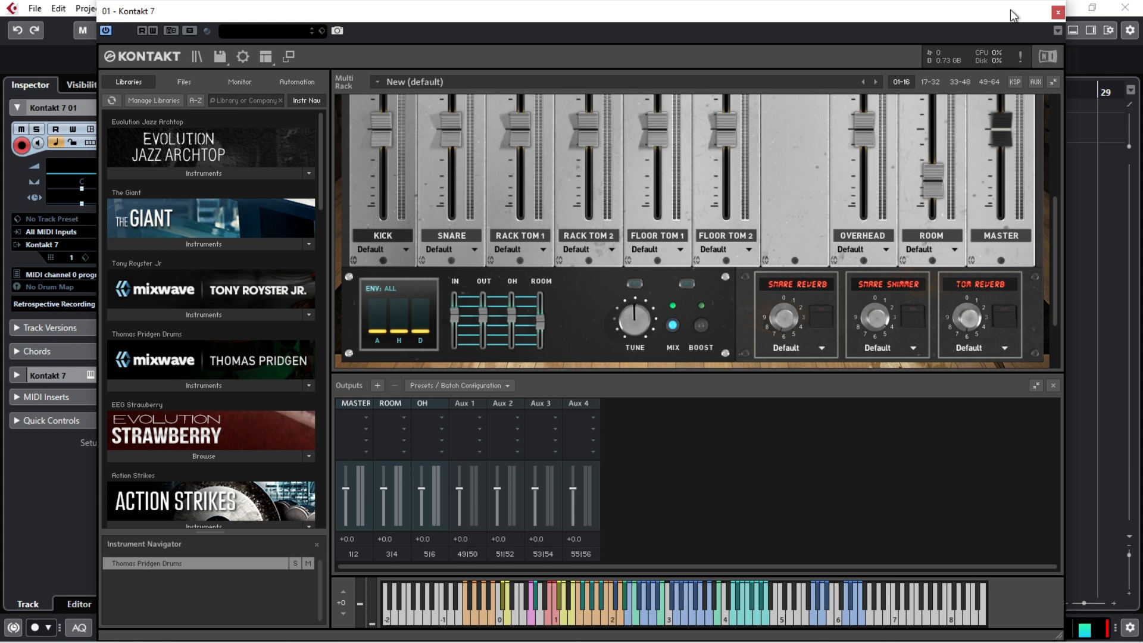
- Route the OVERHEAD mixer channel to the OH output and the ROOM channel to the ROOM output
{"action": "left_click_drag", "start_coordinate": [1010, 10], "coordinate": [974, 19]}
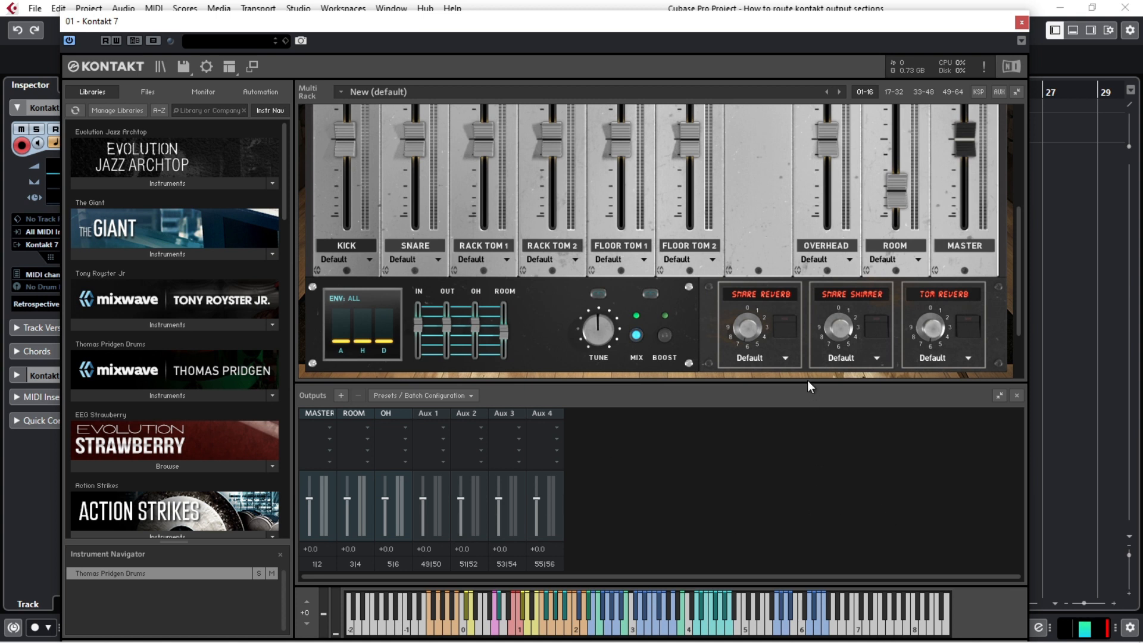
{"action": "left_click", "coordinate": [846, 257]}
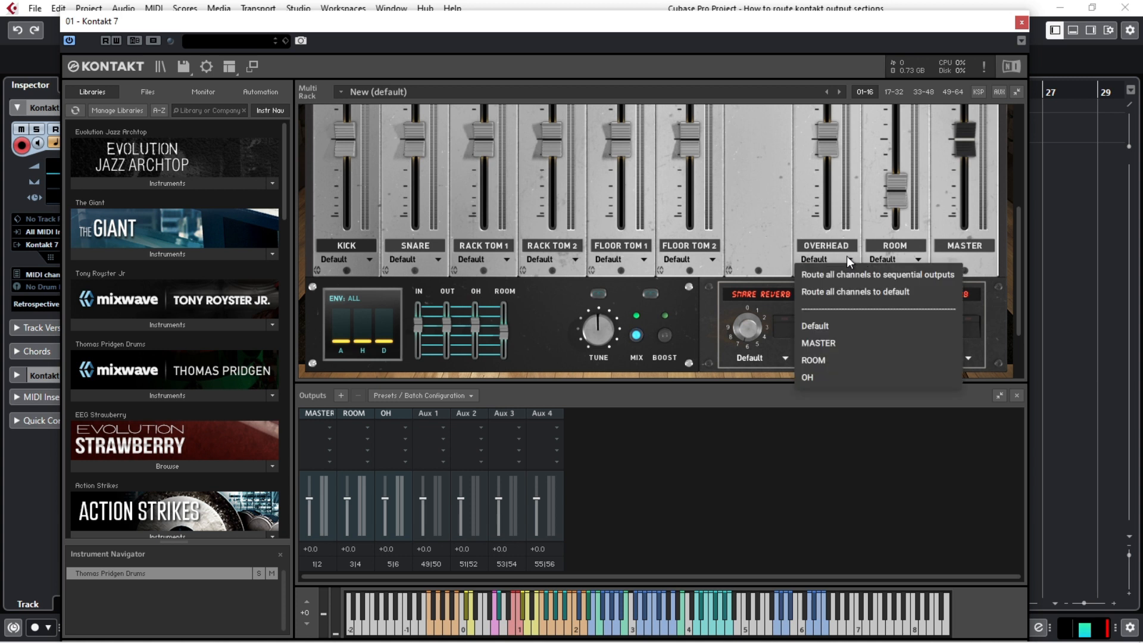
{"action": "left_click", "coordinate": [822, 379]}
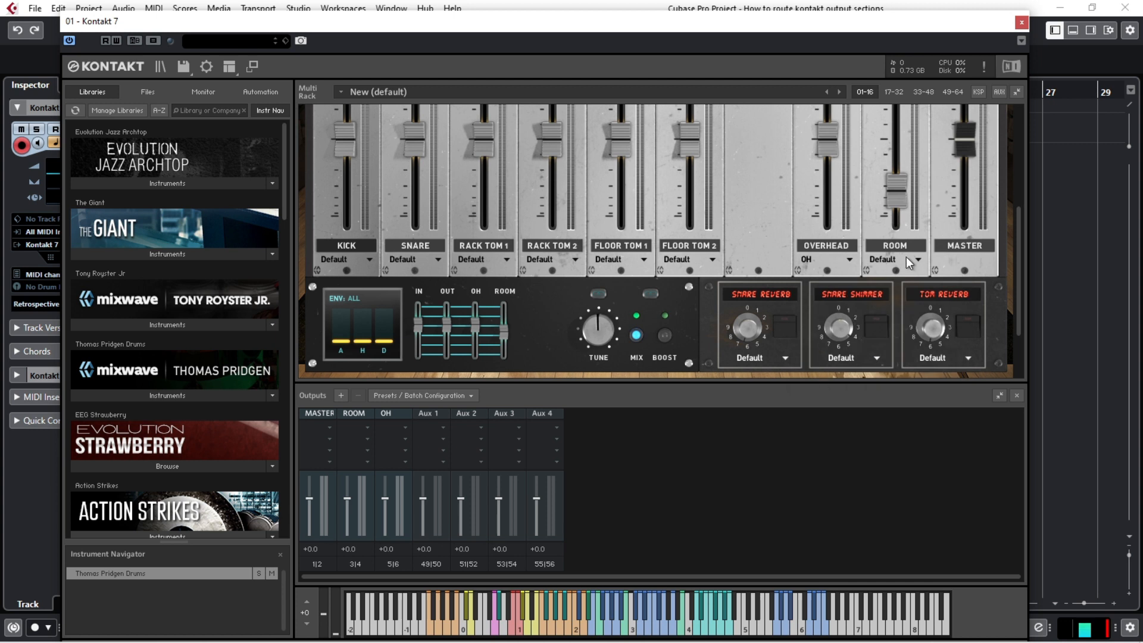
{"action": "left_click", "coordinate": [916, 259]}
{"action": "left_click", "coordinate": [886, 355]}
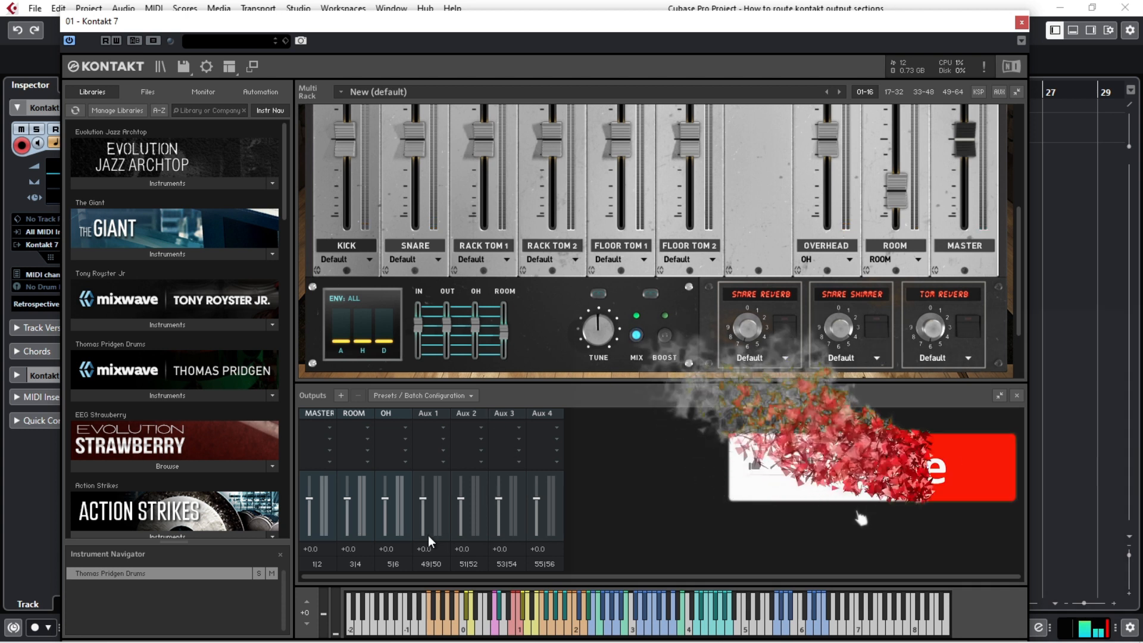
- Return the OVERHEAD and ROOM mixer channels to the Default output
{"action": "left_click", "coordinate": [849, 260]}
{"action": "left_click", "coordinate": [832, 325]}
{"action": "left_click", "coordinate": [911, 257]}
{"action": "left_click", "coordinate": [881, 320]}
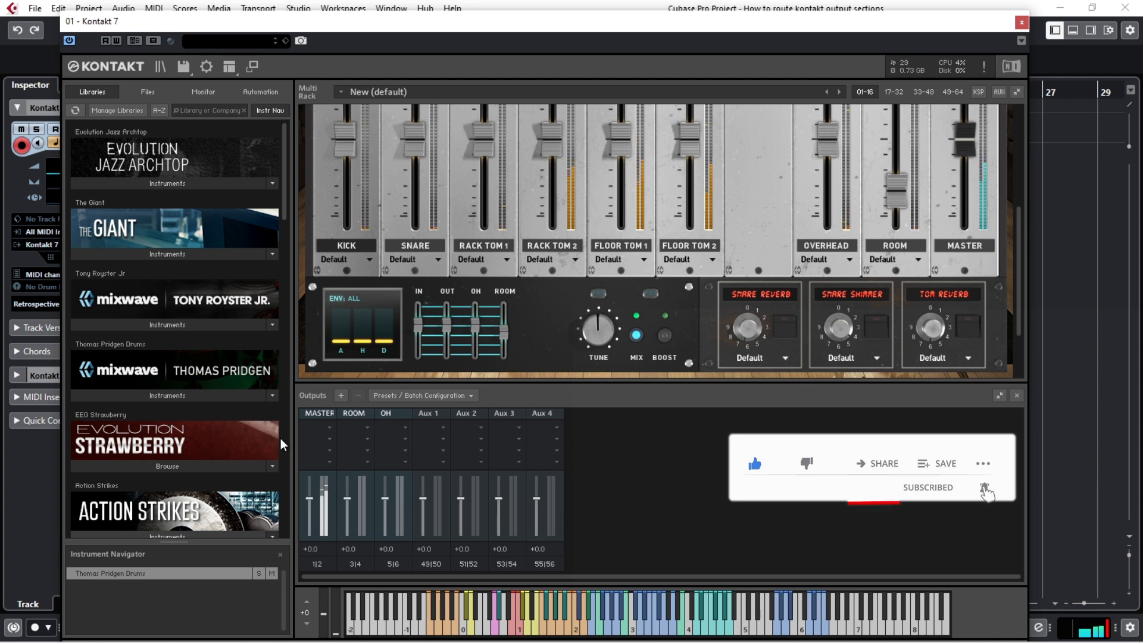
- Assign the OVERHEAD mixer channel to the MASTER output and view the output choices for ROOM
{"action": "left_click", "coordinate": [848, 259]}
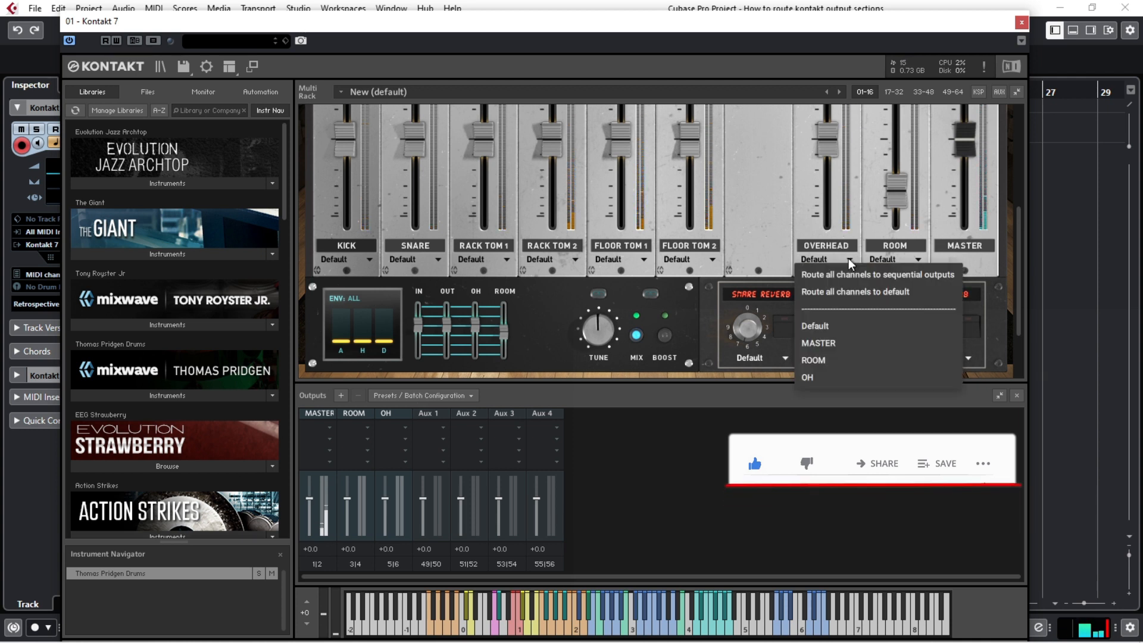
{"action": "left_click", "coordinate": [827, 338]}
{"action": "left_click", "coordinate": [915, 259]}
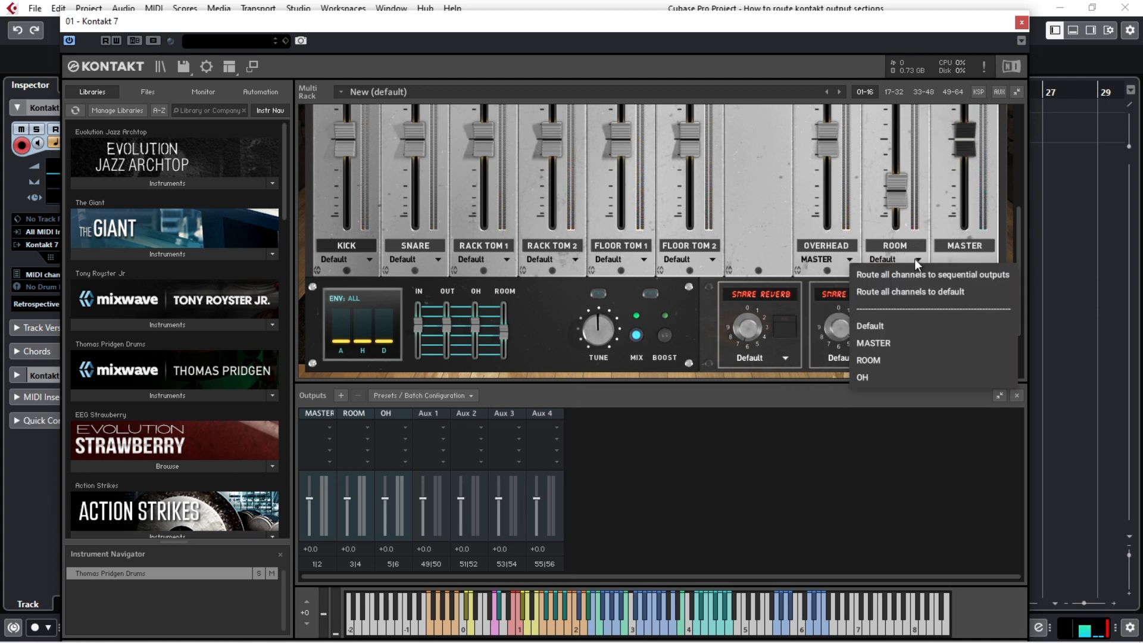
{"action": "left_click", "coordinate": [824, 263]}
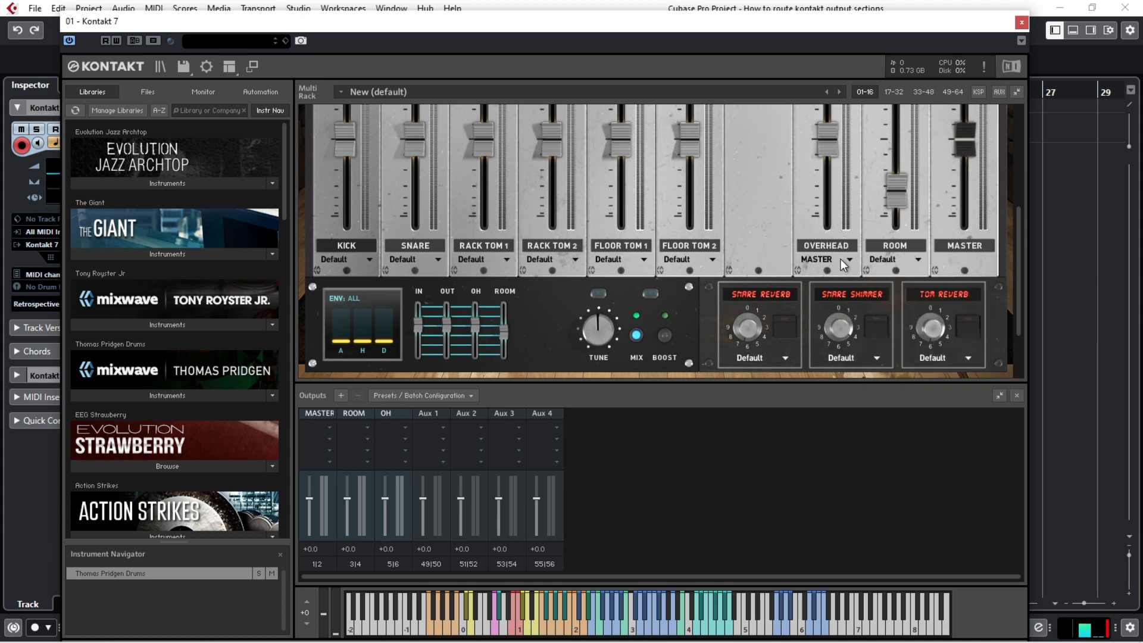
- Send the OVERHEAD channel to the OH output and the ROOM channel to the ROOM output
{"action": "left_click", "coordinate": [841, 259]}
{"action": "left_click", "coordinate": [821, 380]}
{"action": "left_click", "coordinate": [909, 257]}
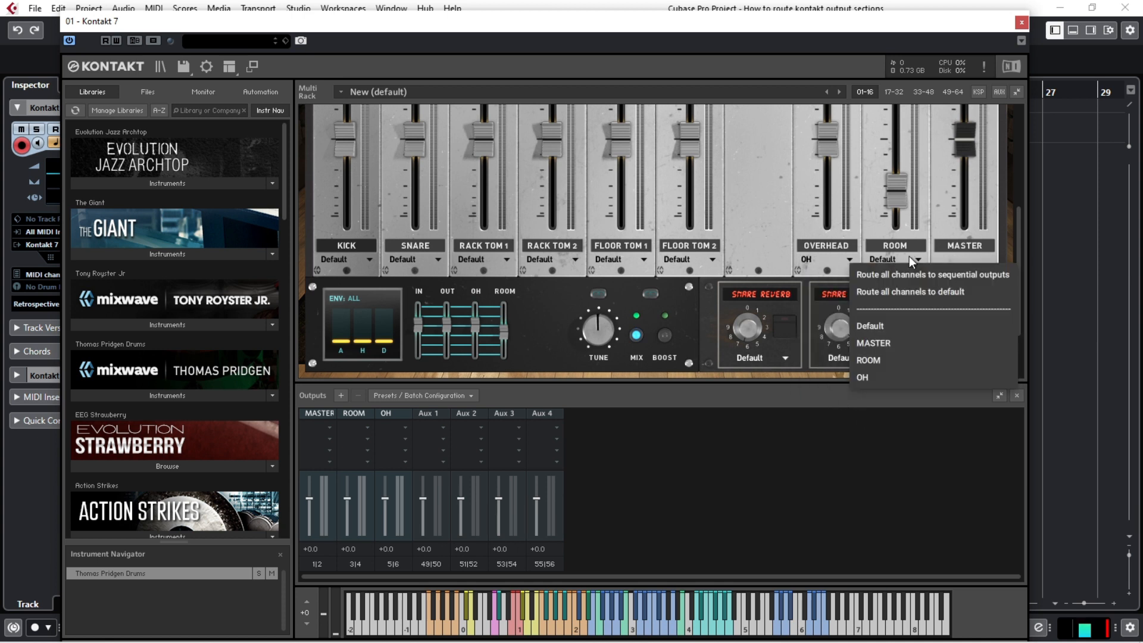
{"action": "left_click", "coordinate": [863, 367]}
{"action": "key", "text": "space"}
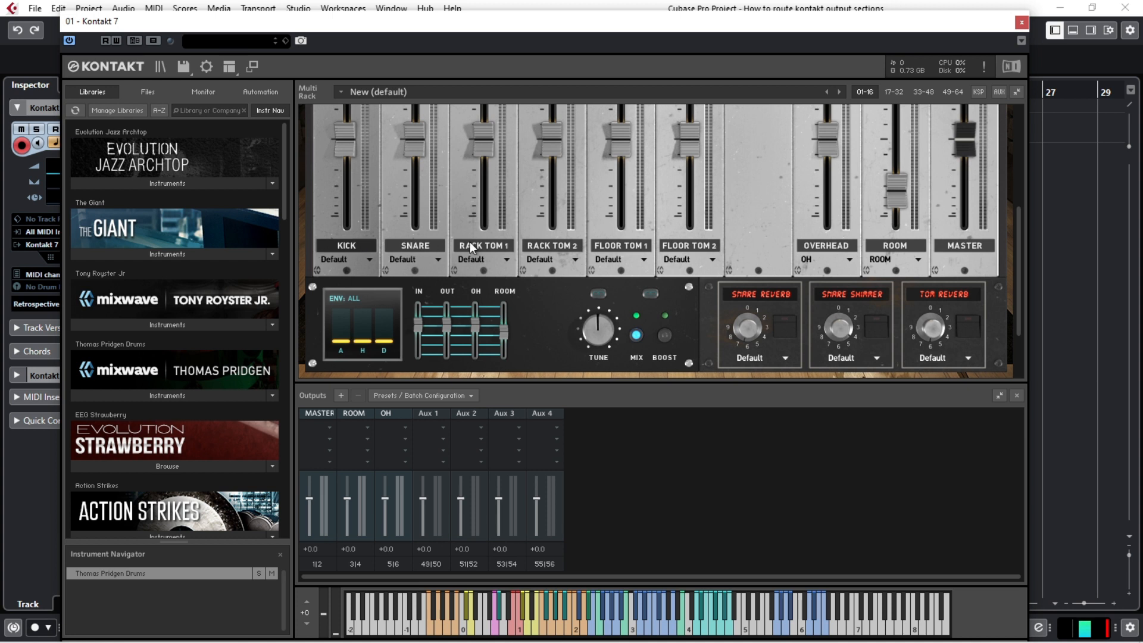
- Check the cymbal mixer's channels and their output assignments, and return to the drums mixer
{"action": "scroll", "coordinate": [635, 246], "scroll_direction": "down", "scroll_amount": 2}
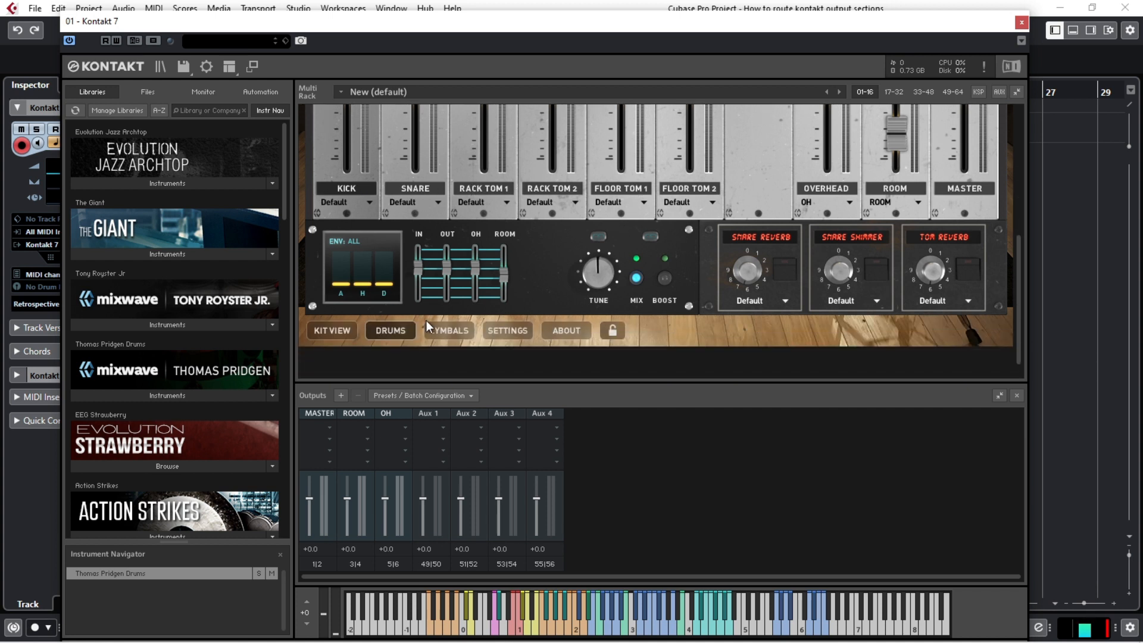
{"action": "left_click", "coordinate": [461, 331]}
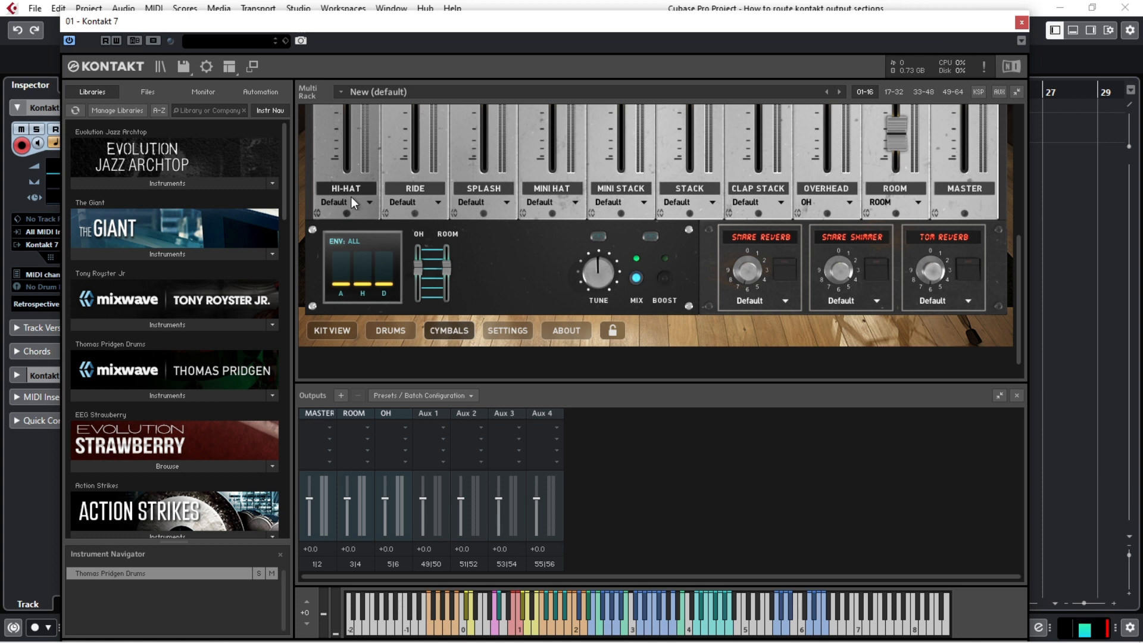
{"action": "left_click", "coordinate": [390, 331]}
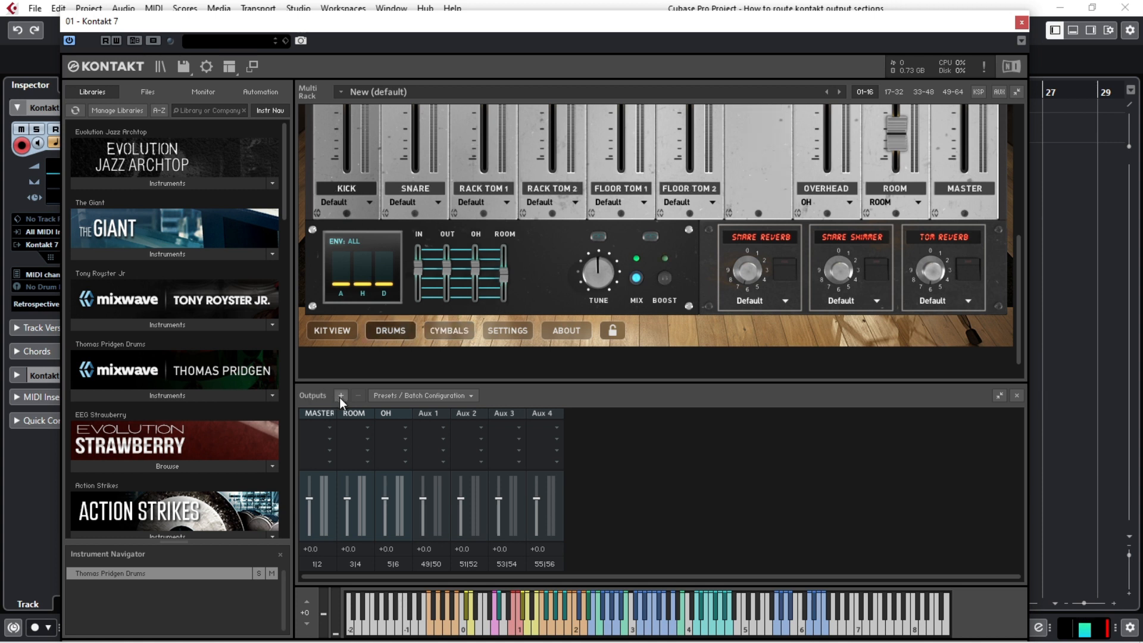
- Start a new set of Kontakt outputs with a quantity of 8 and 1 channel each
{"action": "left_click", "coordinate": [340, 395]}
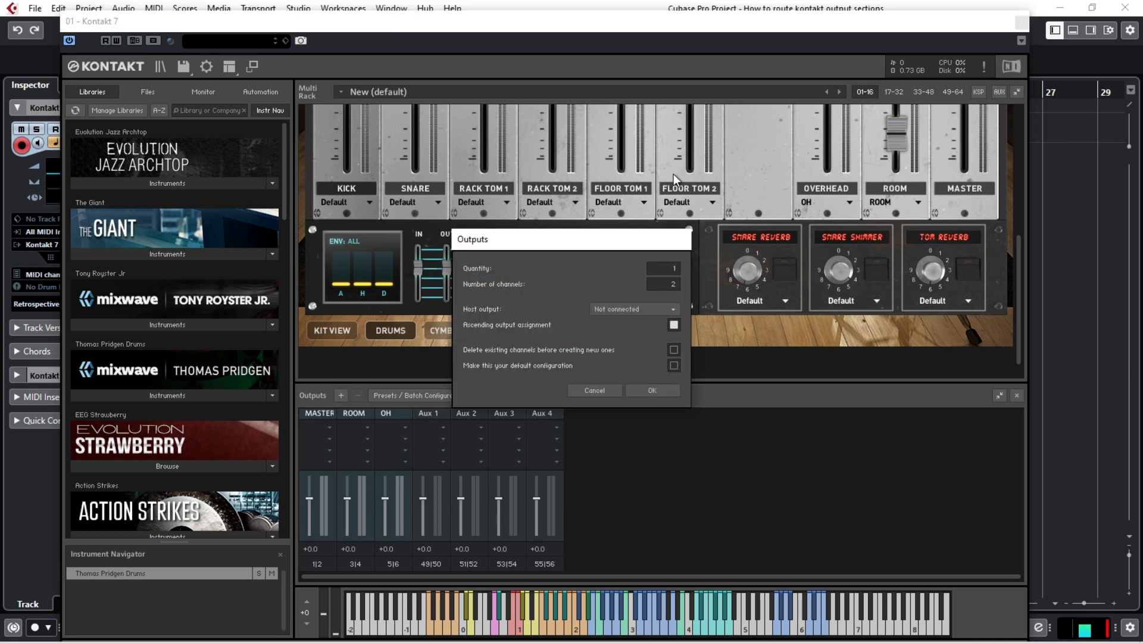
{"action": "left_click_drag", "start_coordinate": [593, 239], "coordinate": [690, 226]}
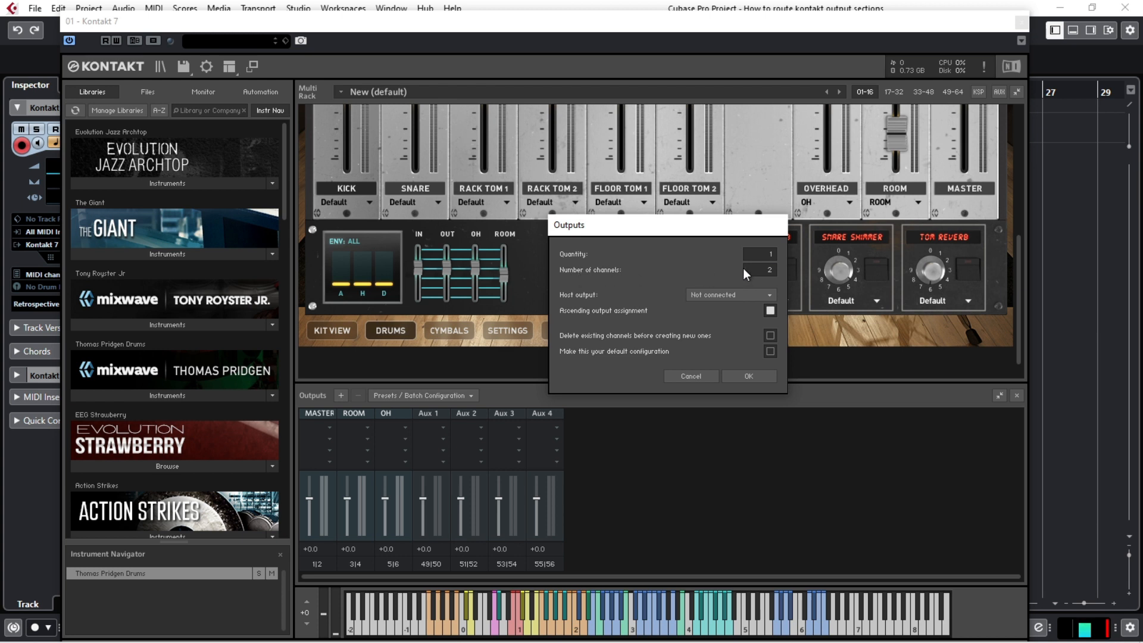
{"action": "left_click_drag", "start_coordinate": [763, 274], "coordinate": [763, 281]}
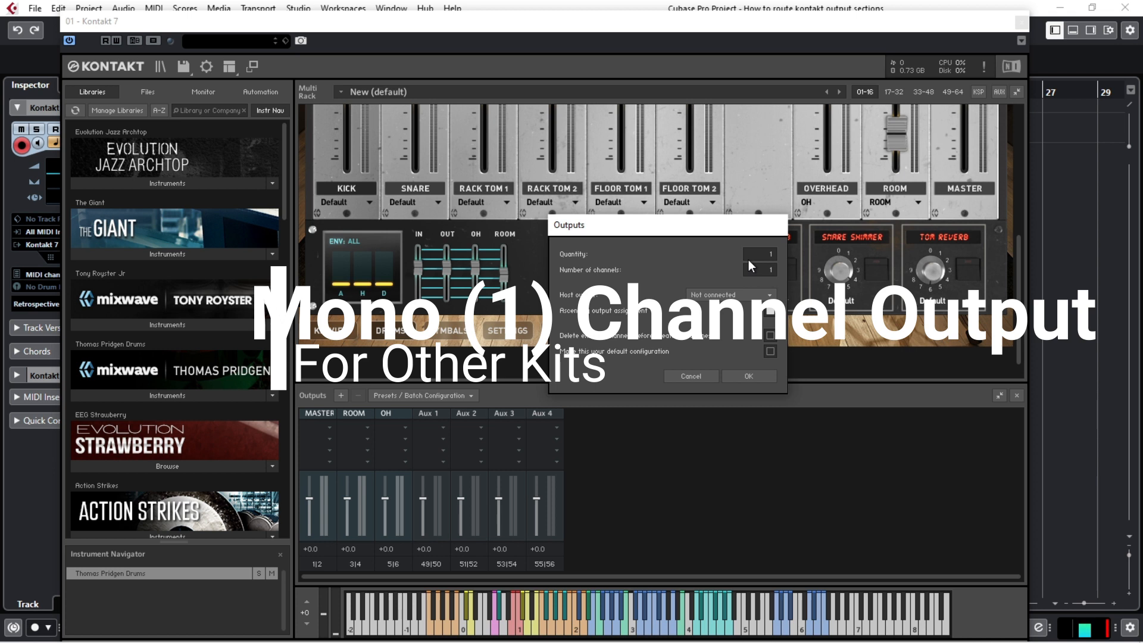
{"action": "left_click_drag", "start_coordinate": [749, 250], "coordinate": [757, 234]}
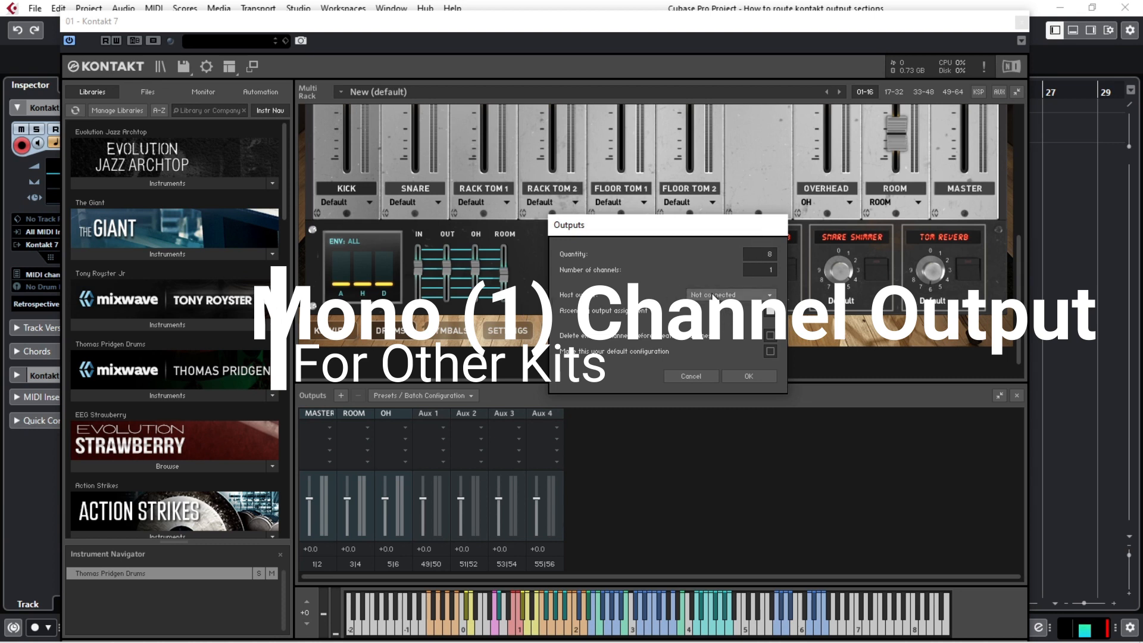
- Assign the new outputs to host output KT Unassigned [1] with ascending assignment, and create them
{"action": "left_click", "coordinate": [715, 296]}
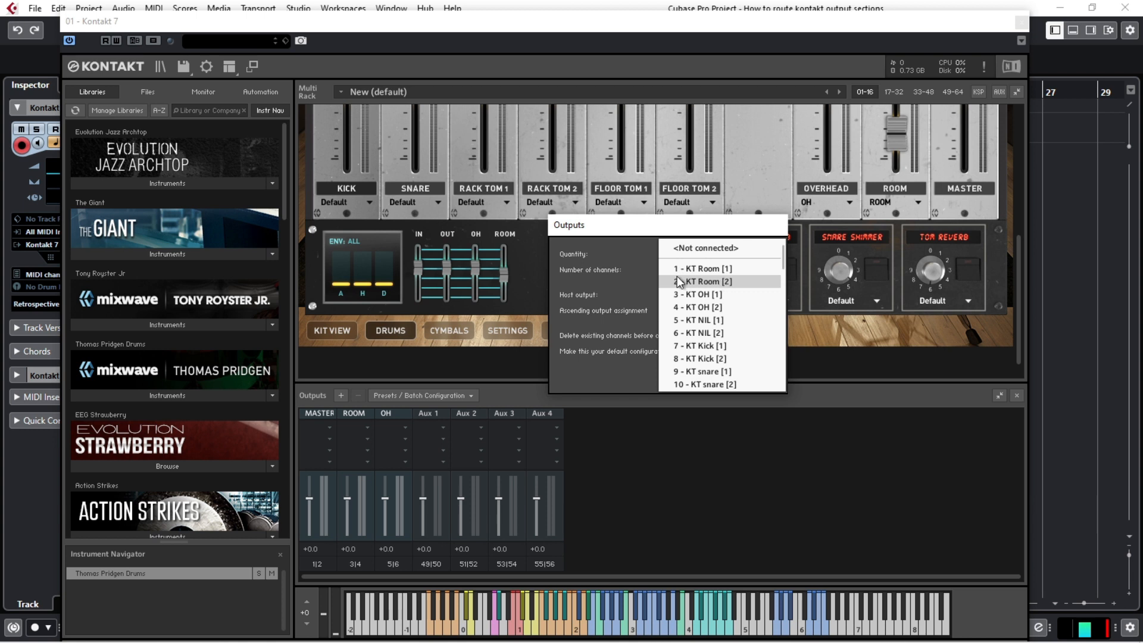
{"action": "scroll", "coordinate": [734, 306], "scroll_direction": "down", "scroll_amount": 1}
{"action": "scroll", "coordinate": [734, 306], "scroll_direction": "down", "scroll_amount": 6}
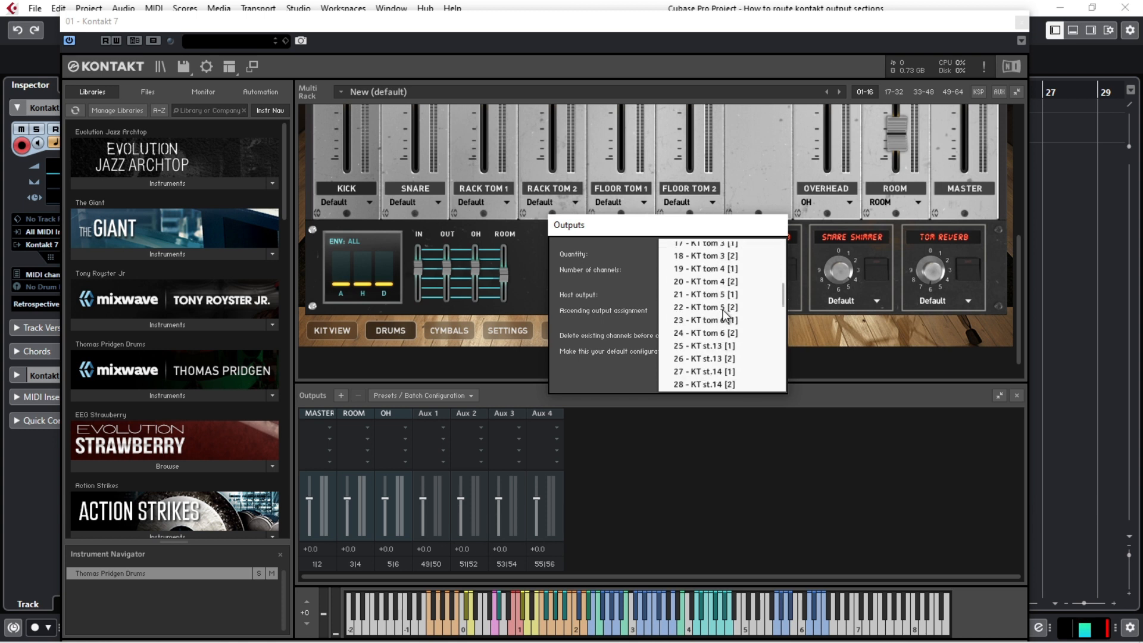
{"action": "scroll", "coordinate": [720, 324], "scroll_direction": "down", "scroll_amount": 10}
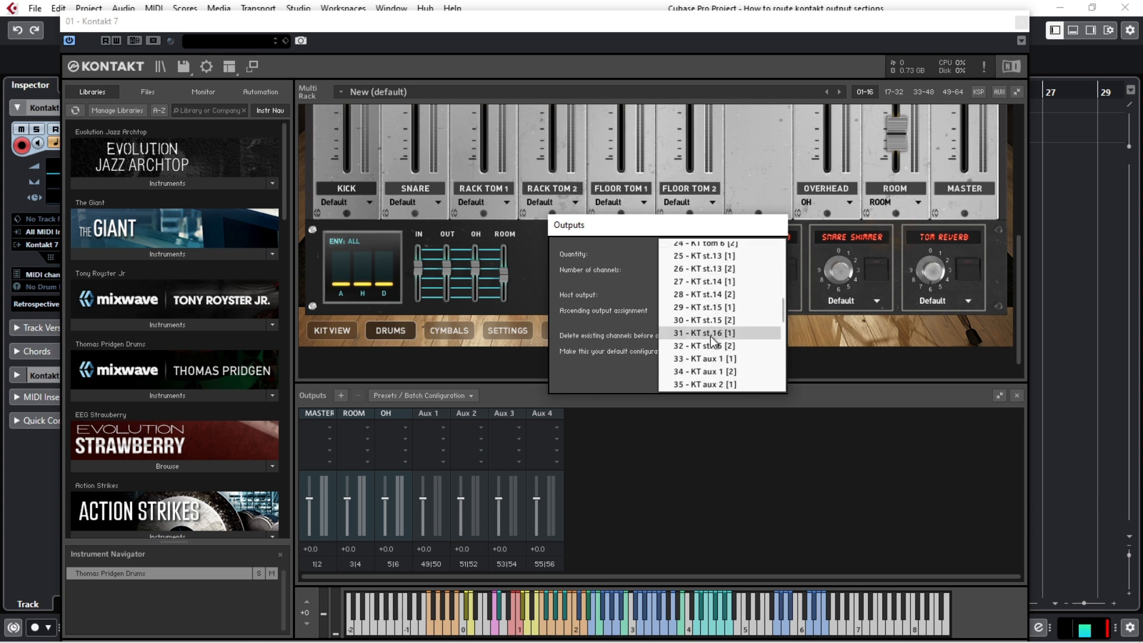
{"action": "scroll", "coordinate": [712, 339], "scroll_direction": "down", "scroll_amount": 7}
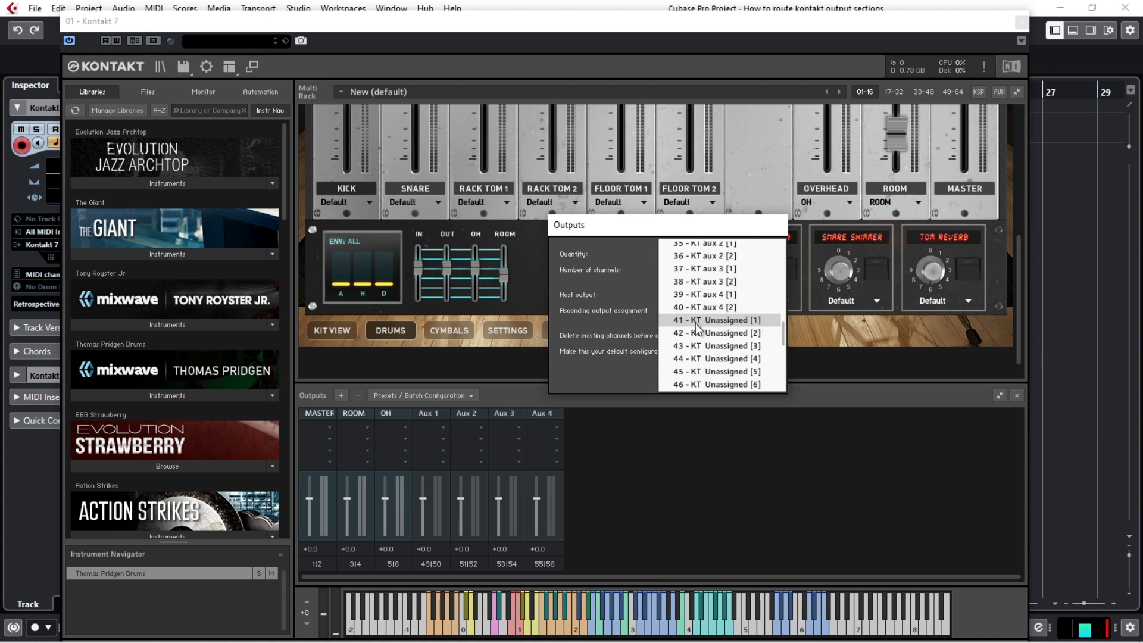
{"action": "left_click", "coordinate": [696, 323]}
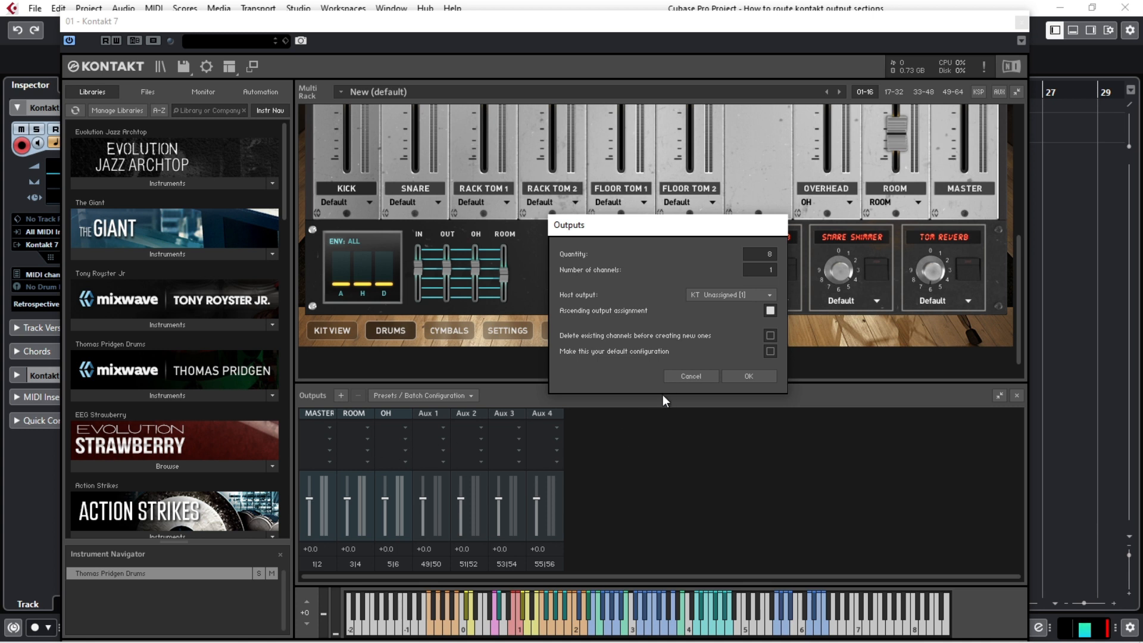
{"action": "left_click", "coordinate": [751, 376]}
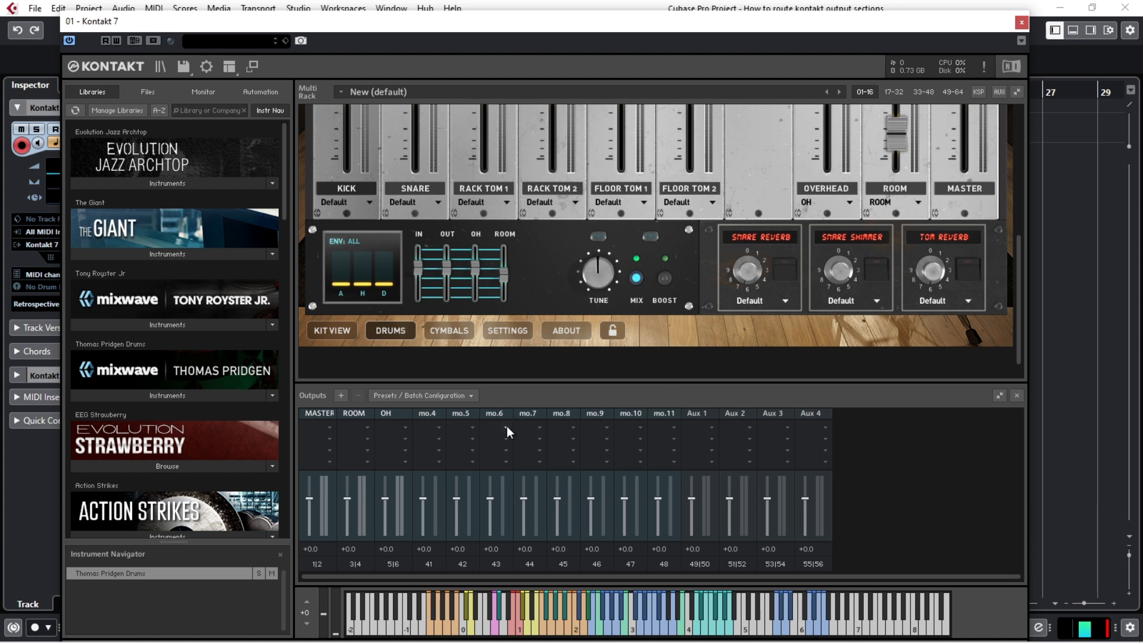
- Rename the first three new mono outputs KICK, SNARE and HIHAT
{"action": "left_click", "coordinate": [424, 413]}
{"action": "type", "text": "KICK"}
{"action": "double_click", "coordinate": [461, 412]}
{"action": "type", "text": "SNAR"}
{"action": "type", "text": "E"}
{"action": "double_click", "coordinate": [505, 412]}
{"action": "type", "text": "HIHAT"}
- Rename the next four mono outputs TOM 1, TOM 2, FL TOM 1 and FL TOM 2
{"action": "double_click", "coordinate": [526, 413]}
{"action": "type", "text": "TOM 1"}
{"action": "double_click", "coordinate": [561, 412]}
{"action": "double_click", "coordinate": [595, 413]}
{"action": "type", "text": "FL"}
{"action": "key", "text": "Return"}
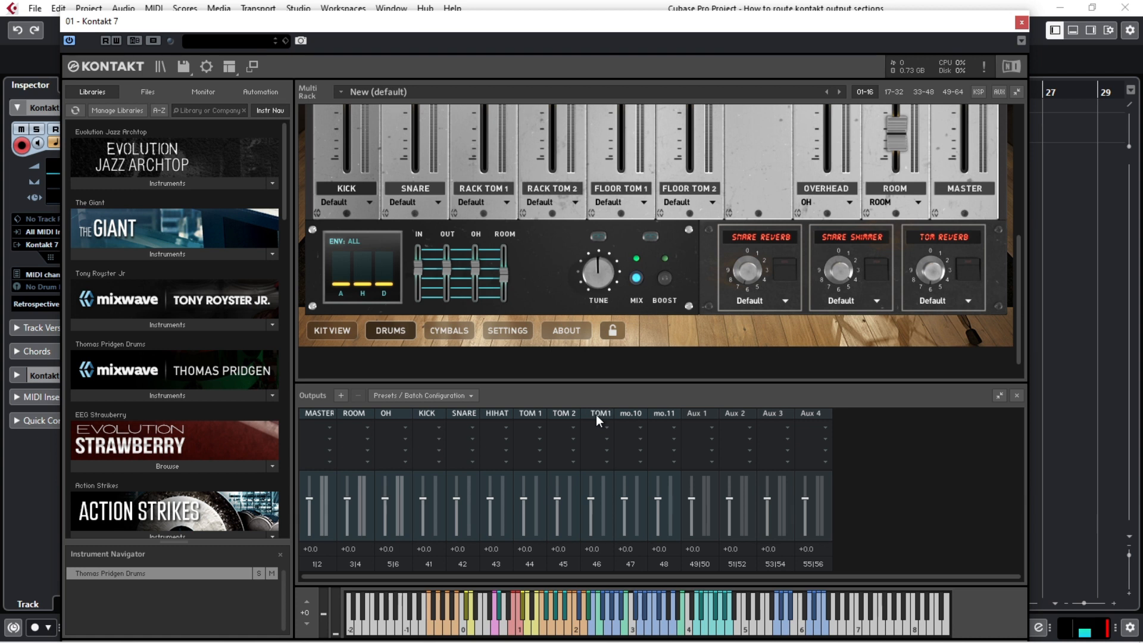
{"action": "key", "text": "Left"}
{"action": "key", "text": "Left"}
{"action": "key", "text": "BackSpace"}
{"action": "double_click", "coordinate": [628, 415]}
{"action": "type", "text": "FL TOM 2"}
{"action": "key", "text": "Return"}
- Route the drum mixer's KICK channel to the KICK output and the SNARE channel to the SNARE output
{"action": "left_click", "coordinate": [367, 202]}
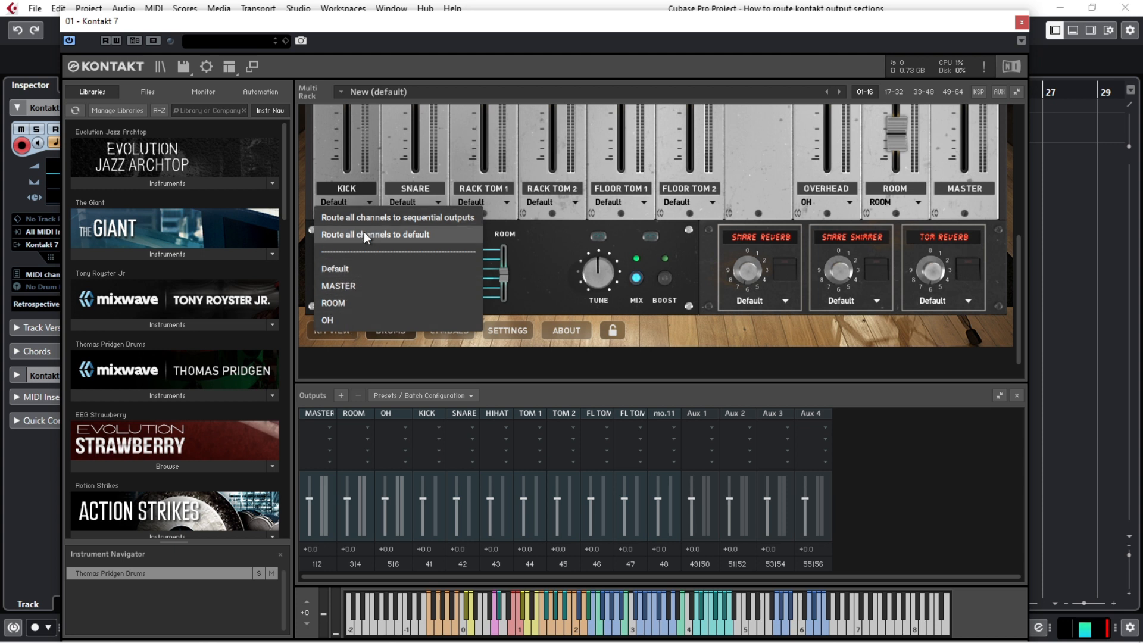
{"action": "left_click", "coordinate": [372, 196]}
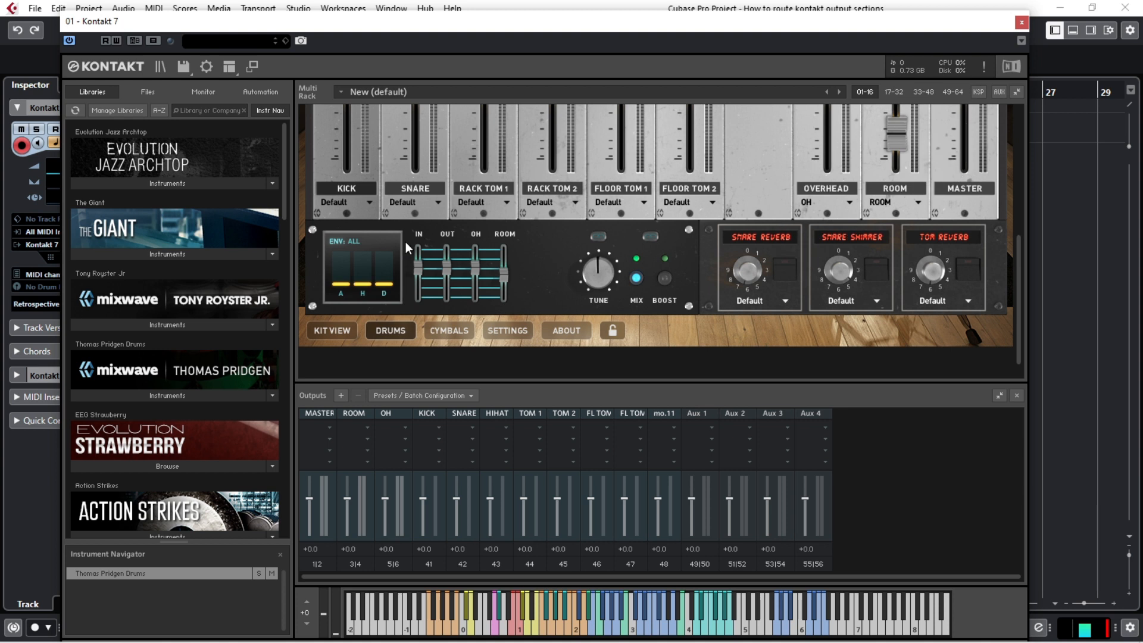
{"action": "left_click", "coordinate": [367, 202]}
{"action": "left_click", "coordinate": [339, 331]}
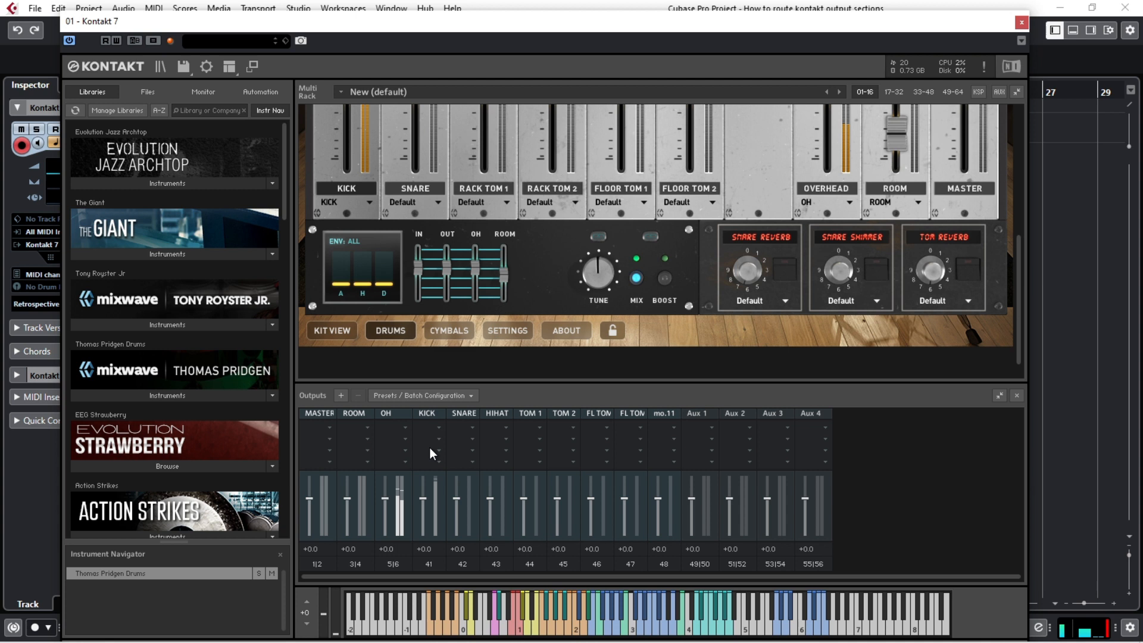
{"action": "left_click", "coordinate": [432, 198]}
{"action": "left_click", "coordinate": [405, 360]}
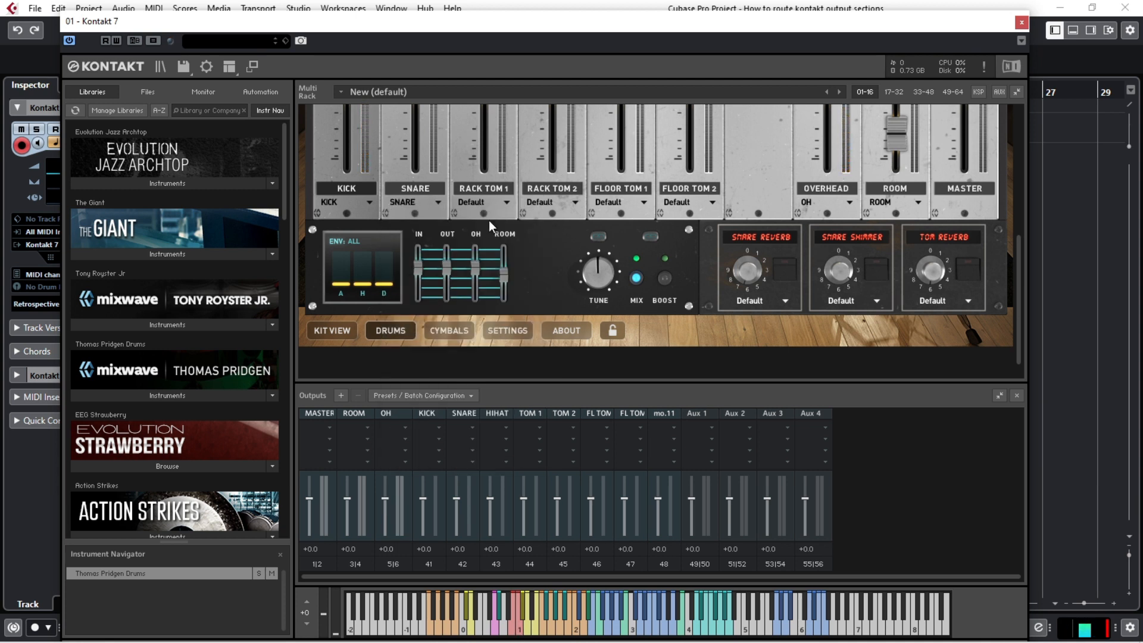
- Route the RACK TOM 1 channel to the TOM 1 output and RACK TOM 2 to TOM 2
{"action": "left_click", "coordinate": [504, 205]}
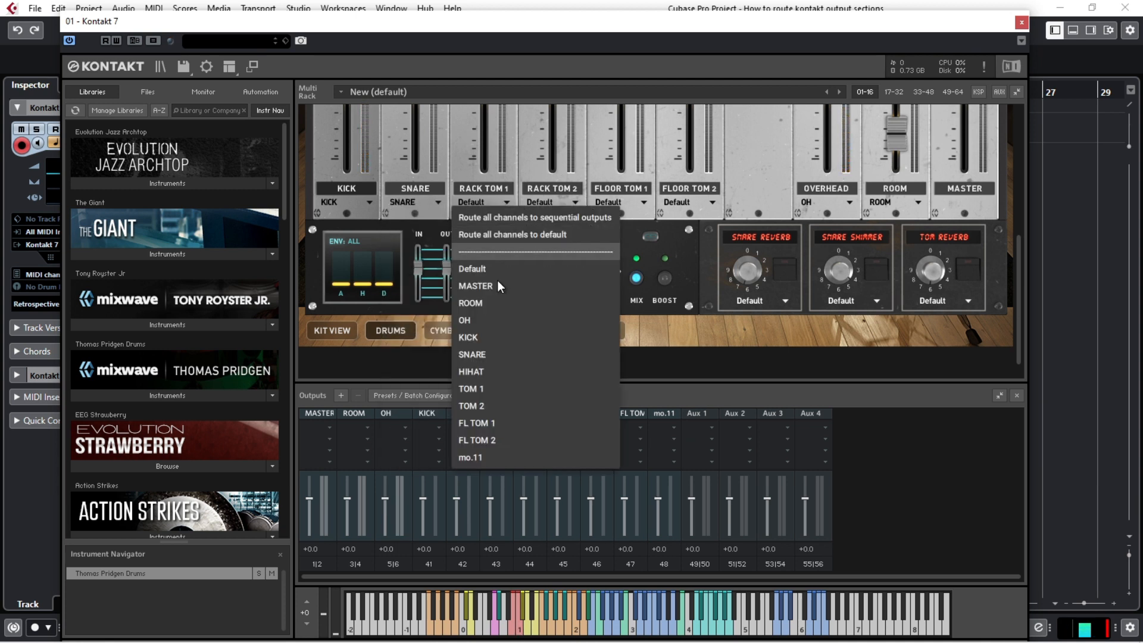
{"action": "left_click", "coordinate": [483, 388]}
{"action": "left_click", "coordinate": [573, 202]}
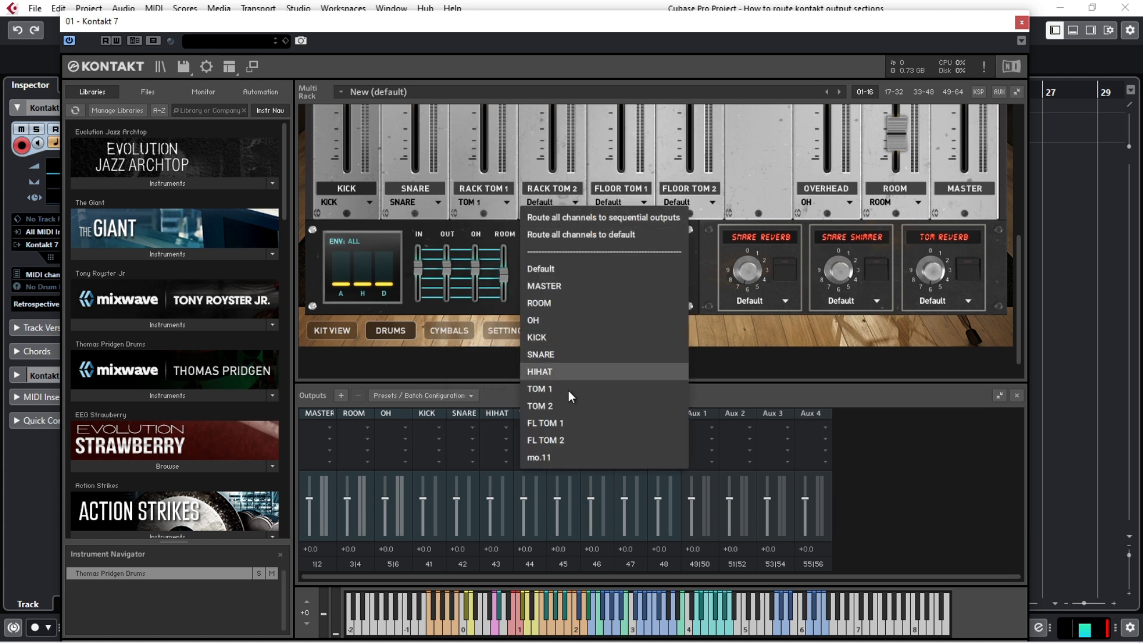
{"action": "left_click", "coordinate": [566, 404]}
- Route the FLOOR TOM 1 channel to the FL TOM 1 output and FLOOR TOM 2 to FL TOM 2
{"action": "left_click", "coordinate": [646, 202]}
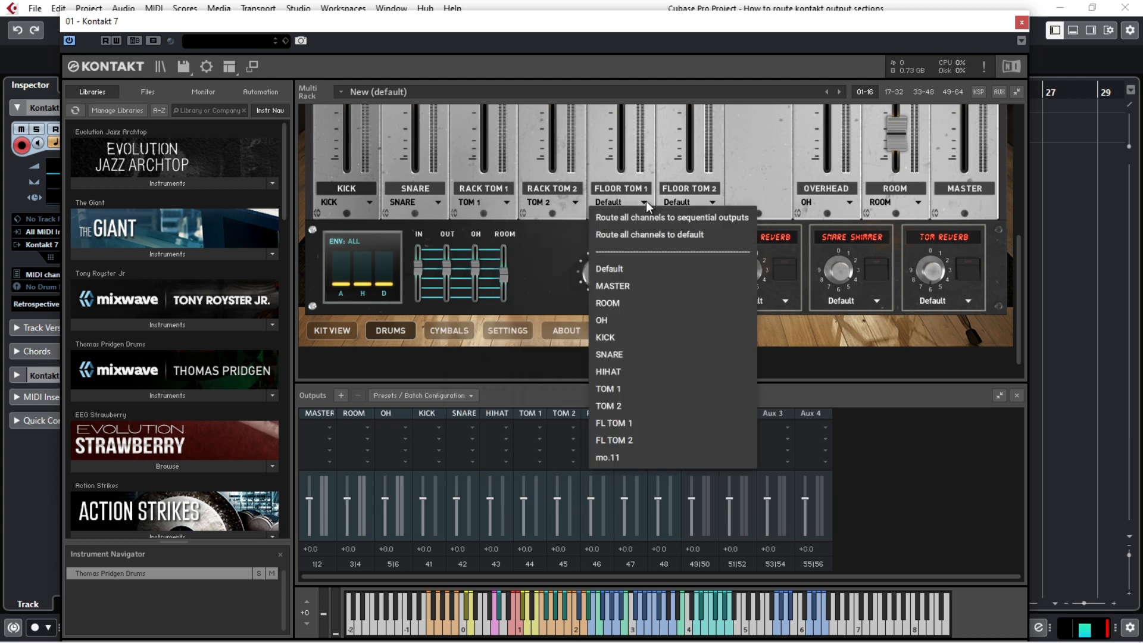
{"action": "left_click", "coordinate": [642, 420]}
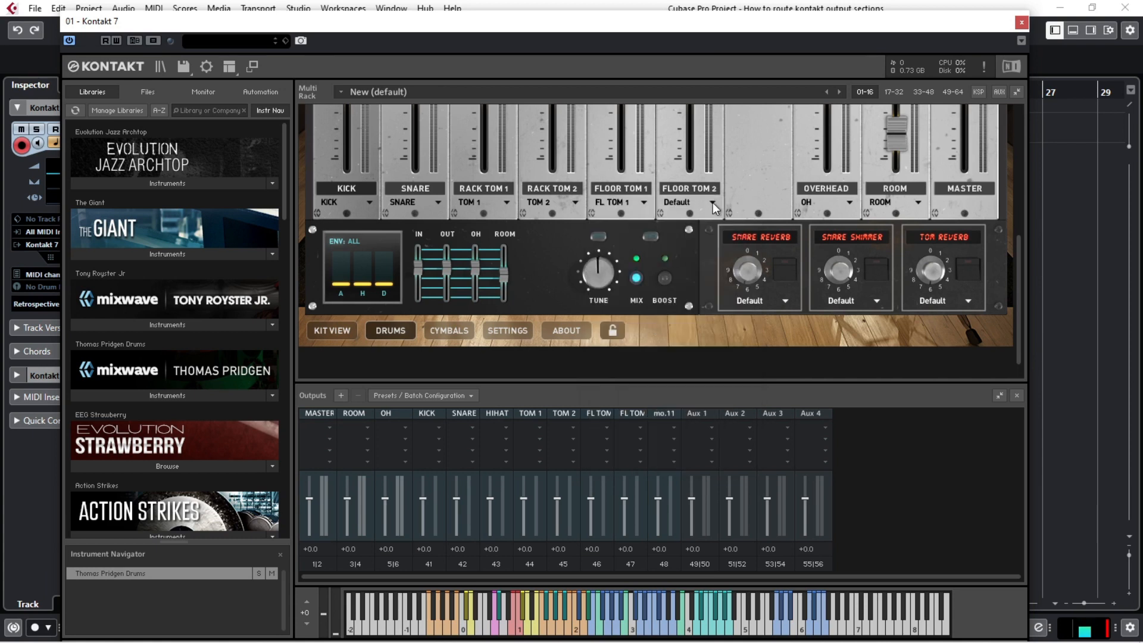
{"action": "left_click", "coordinate": [712, 202]}
{"action": "left_click", "coordinate": [692, 442]}
- In the cymbals mixer, route the HI-HAT channel to the HIHAT output
{"action": "left_click", "coordinate": [450, 330]}
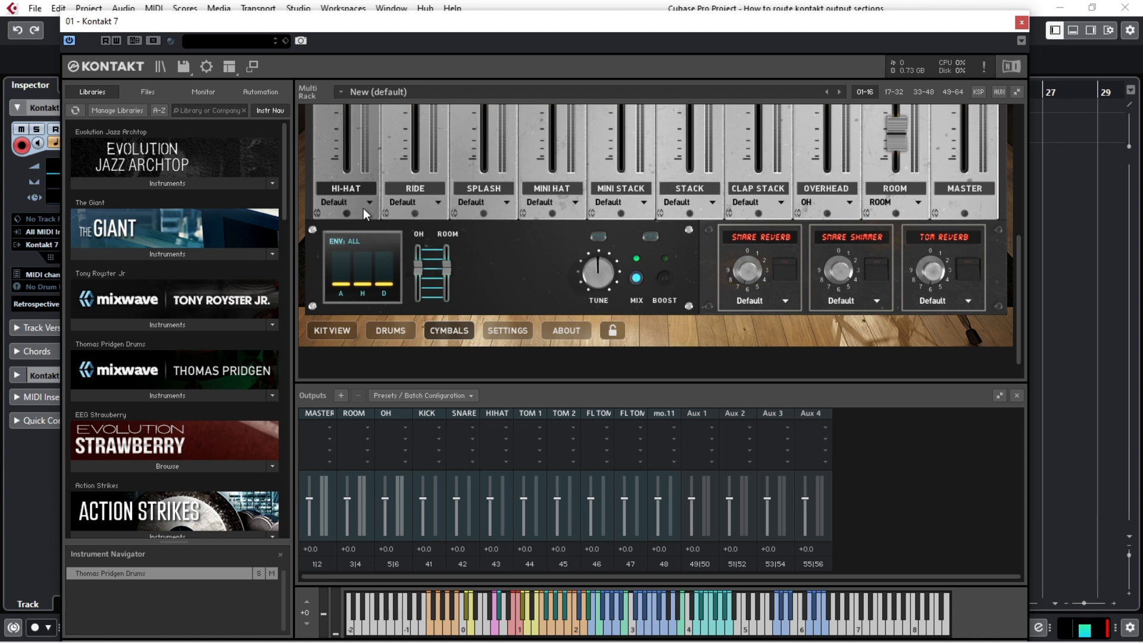
{"action": "left_click", "coordinate": [369, 204]}
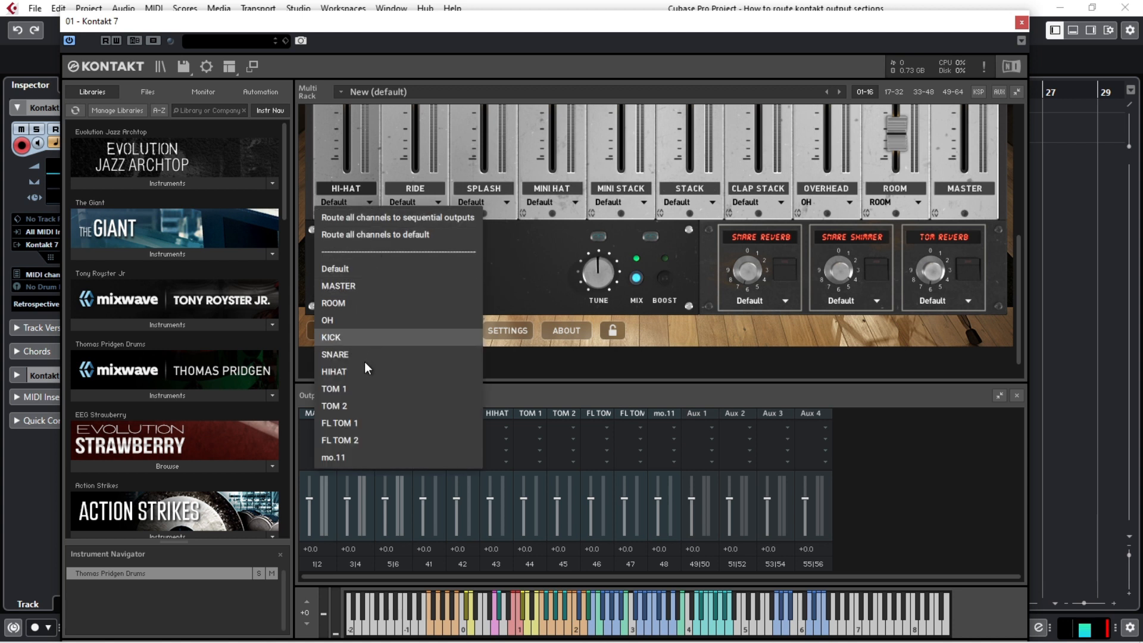
{"action": "left_click", "coordinate": [352, 374]}
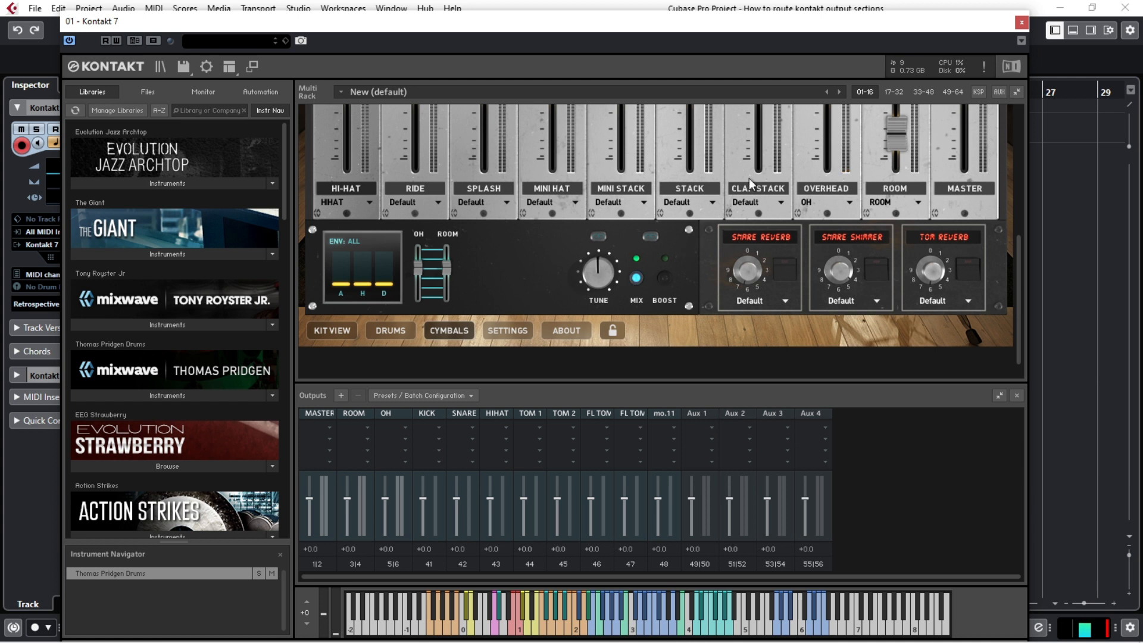
- Close the Kontakt window, access output activation for the Kontakt 7 track in Cubase, and bring up the MixConsole
{"action": "left_click", "coordinate": [1022, 22]}
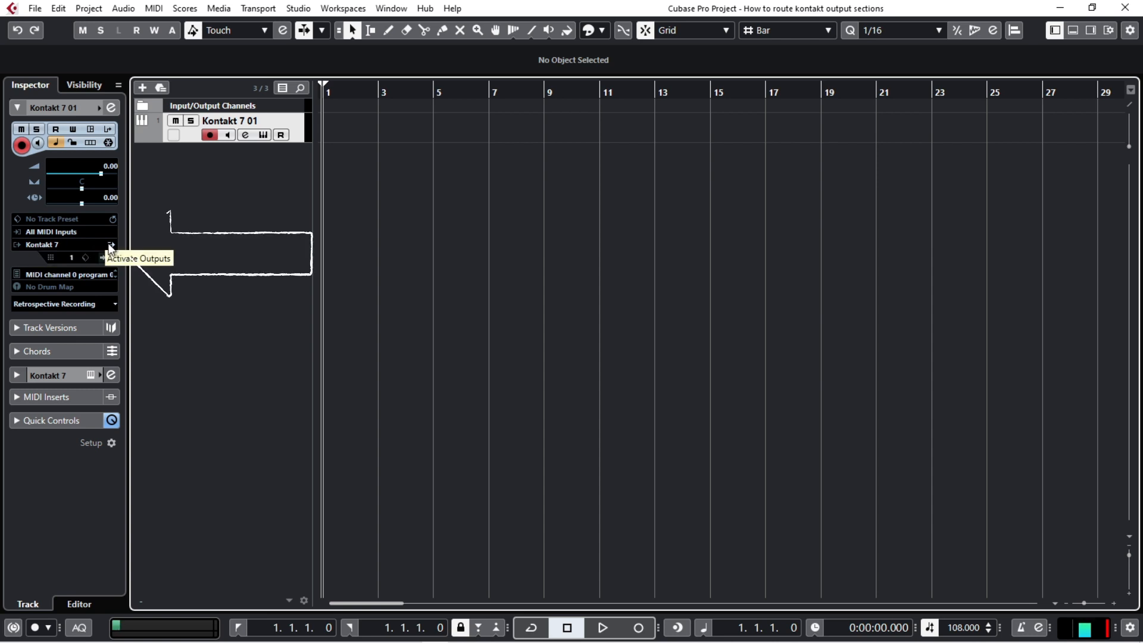
{"action": "left_click", "coordinate": [110, 247]}
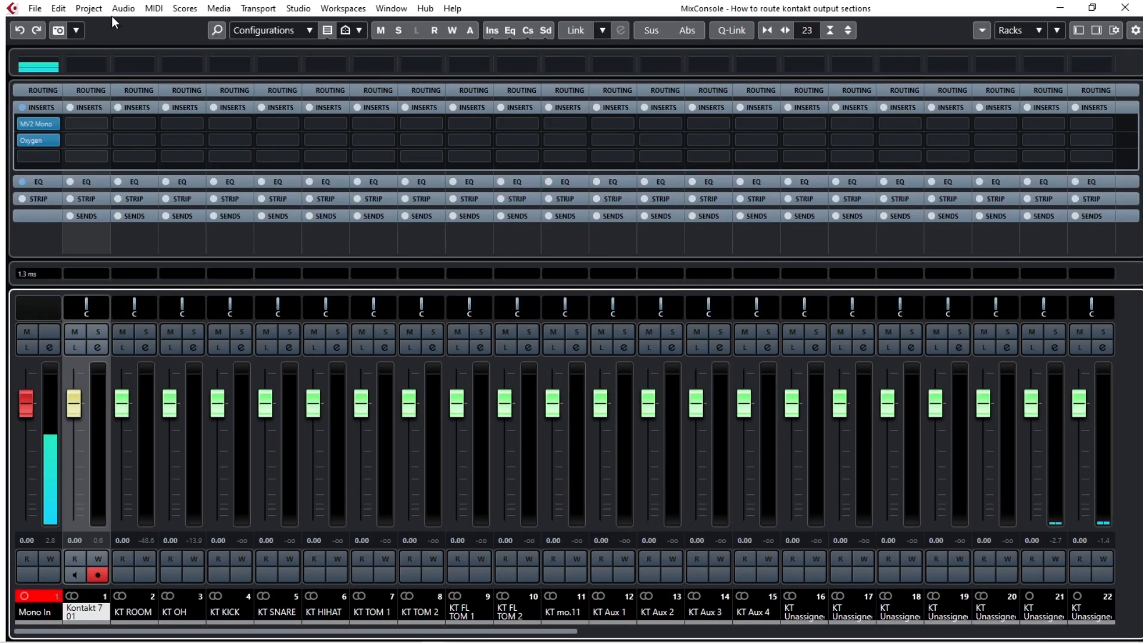
{"action": "left_click", "coordinate": [6, 161]}
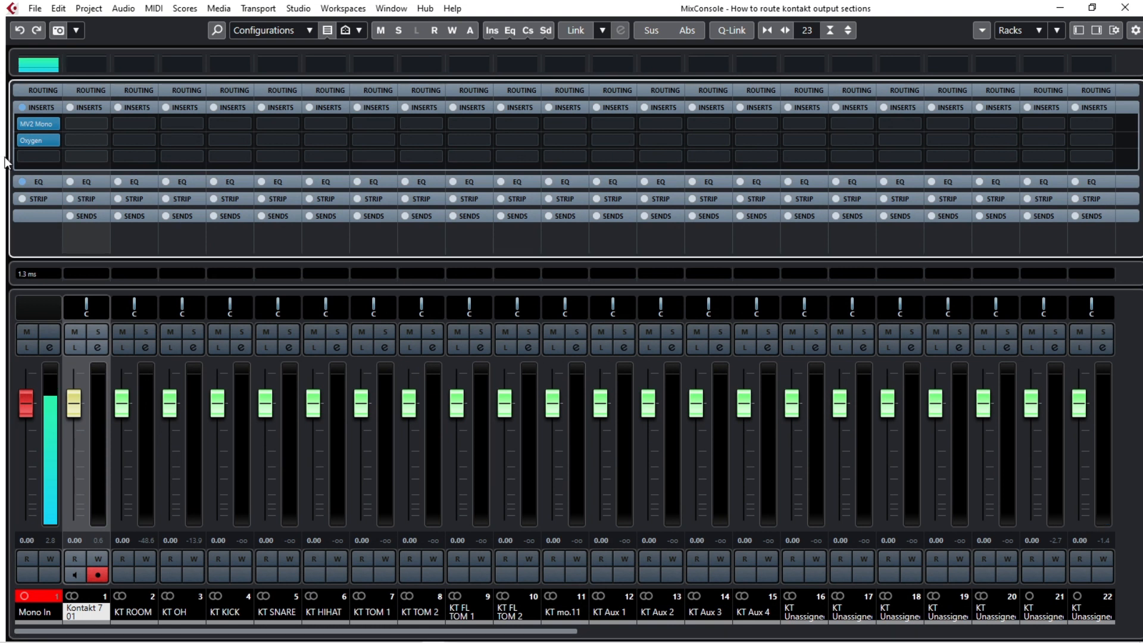
- Shrink and reposition the MixConsole window over the project, and set the Kontakt 7 01 channel's fader to -0.42
{"action": "left_click_drag", "start_coordinate": [580, 10], "coordinate": [434, 51]}
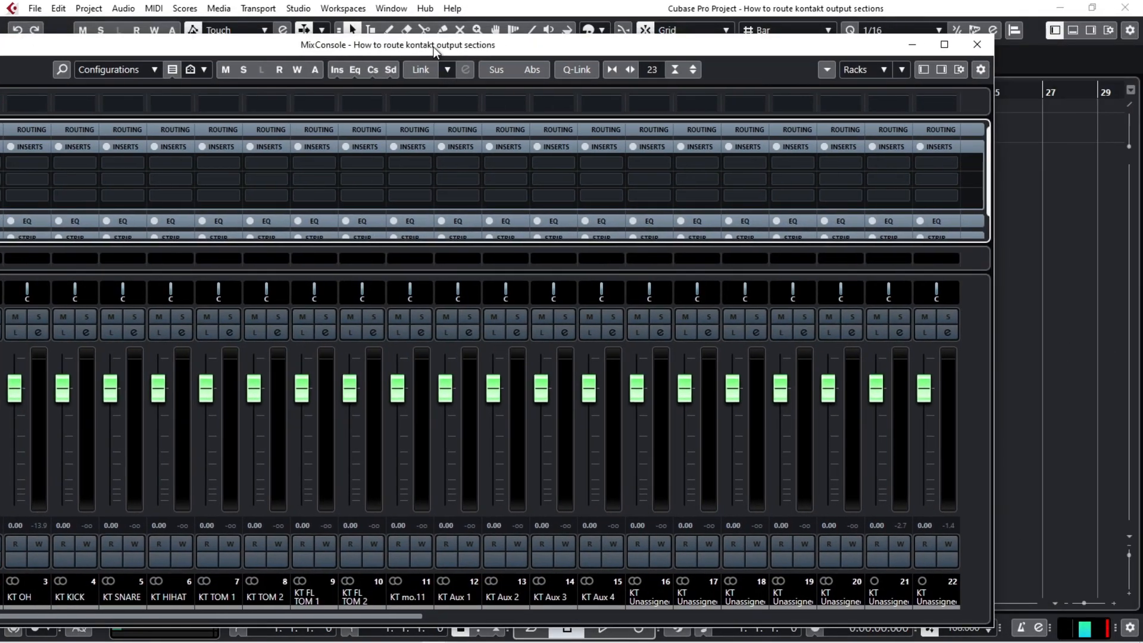
{"action": "left_click_drag", "start_coordinate": [993, 312], "coordinate": [587, 287]}
{"action": "left_click_drag", "start_coordinate": [381, 49], "coordinate": [810, 176]}
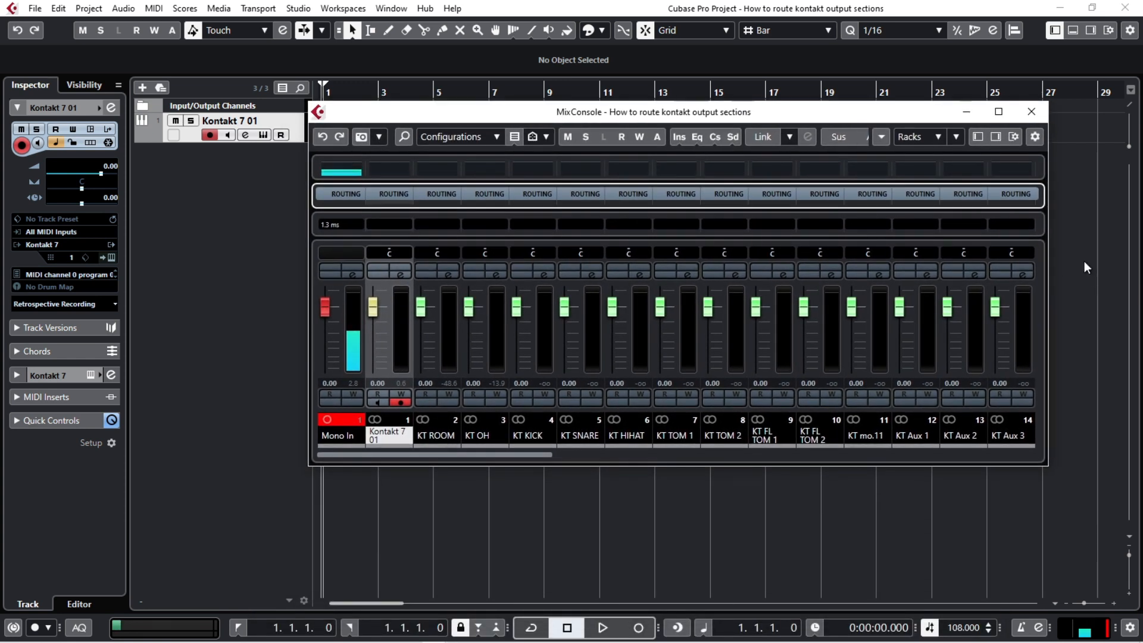
{"action": "left_click_drag", "start_coordinate": [1046, 245], "coordinate": [1131, 244]}
{"action": "left_click_drag", "start_coordinate": [823, 117], "coordinate": [791, 226]}
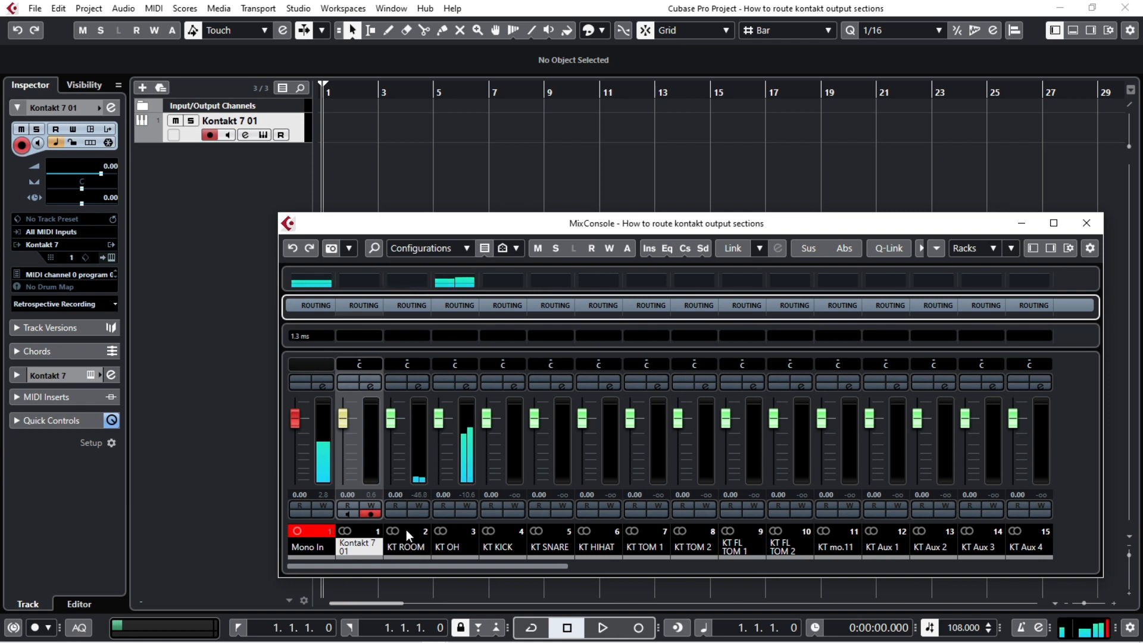
{"action": "mouse_move", "coordinate": [340, 424]}
{"action": "left_mouse_down"}
{"action": "mouse_move", "coordinate": [344, 478]}
{"action": "mouse_move", "coordinate": [345, 456]}
{"action": "mouse_move", "coordinate": [327, 449]}
{"action": "mouse_move", "coordinate": [331, 432]}
{"action": "mouse_move", "coordinate": [333, 502]}
{"action": "mouse_move", "coordinate": [348, 412]}
{"action": "mouse_move", "coordinate": [334, 441]}
{"action": "mouse_move", "coordinate": [331, 424]}
{"action": "left_mouse_up"}
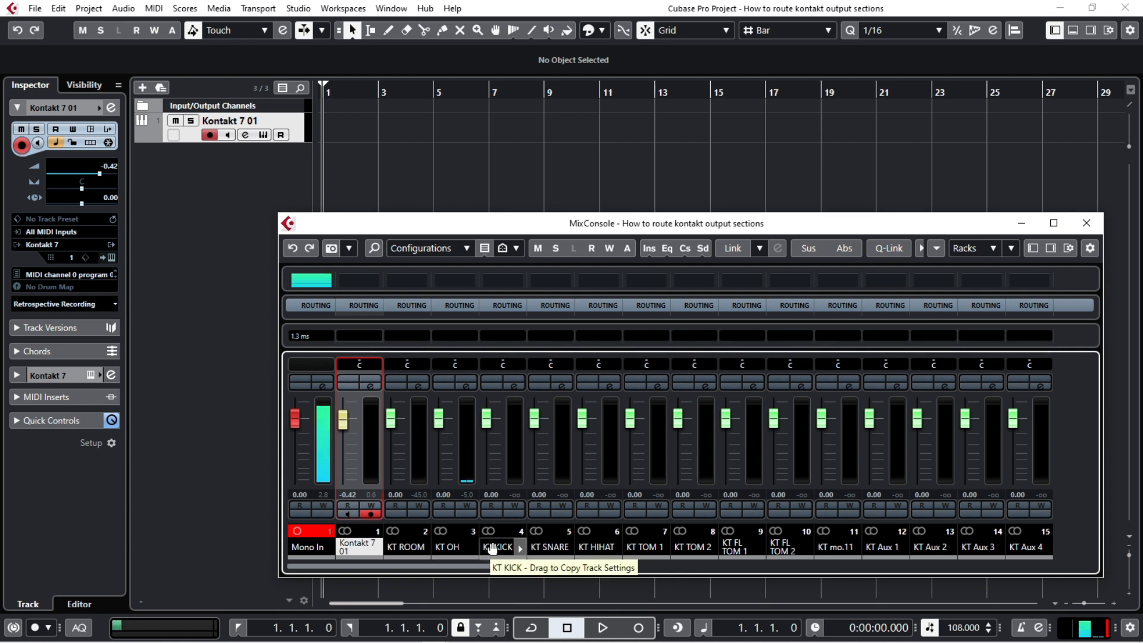
- Rename unassigned MixConsole channels 21 and 22 as KICK and SNARE, and record-enable the Kontakt 7 01 track
{"action": "left_click_drag", "start_coordinate": [541, 564], "coordinate": [701, 576]}
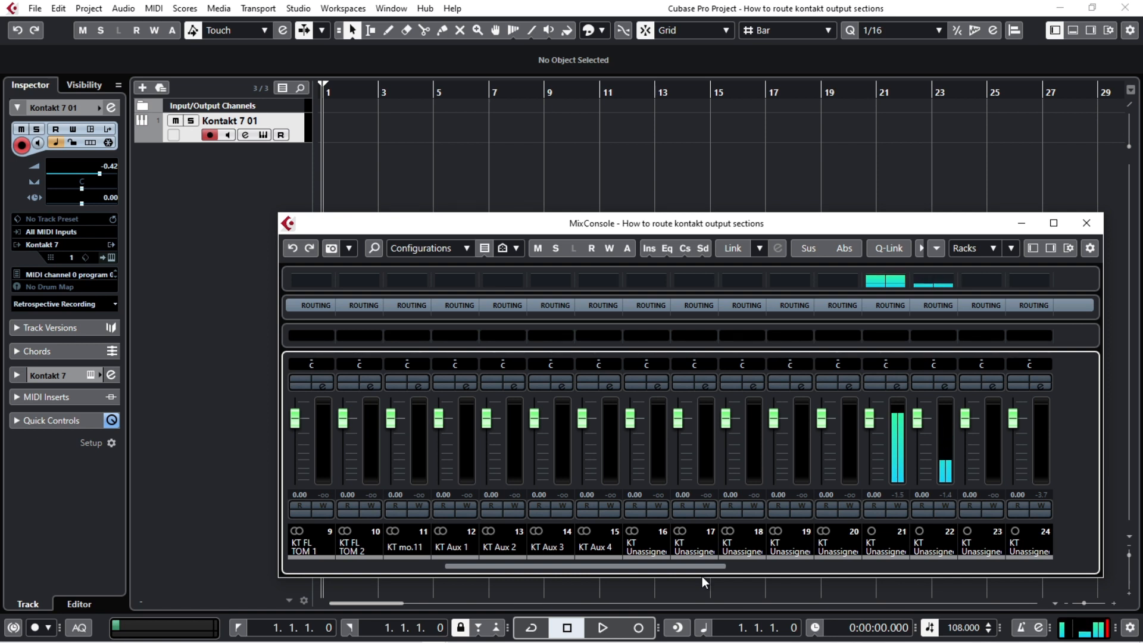
{"action": "double_click", "coordinate": [877, 547]}
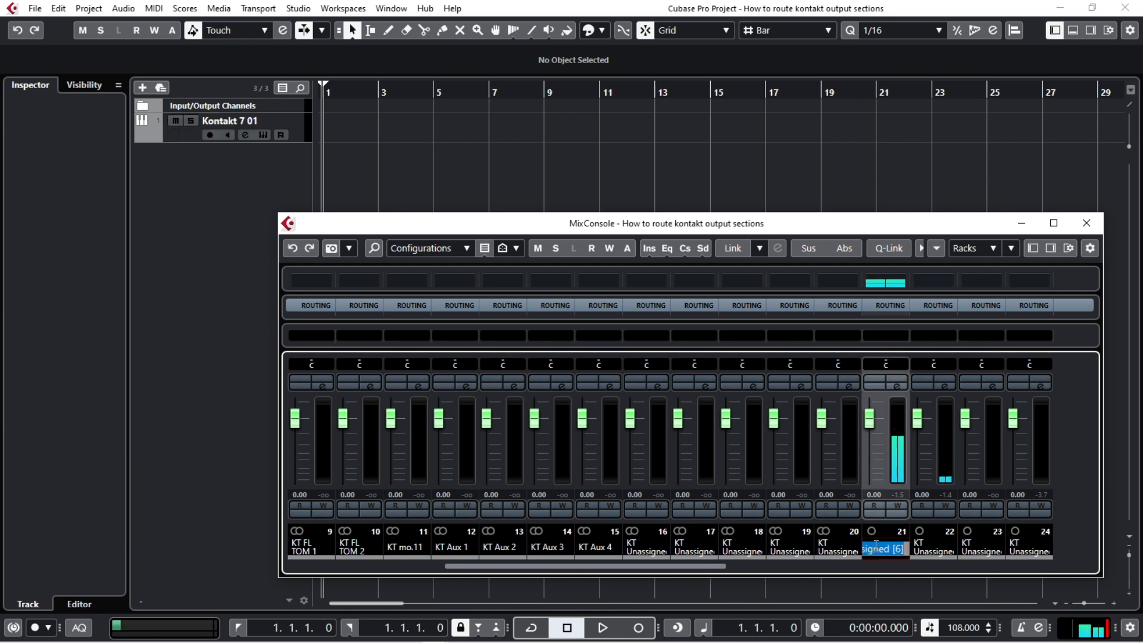
{"action": "type", "text": "KICK"}
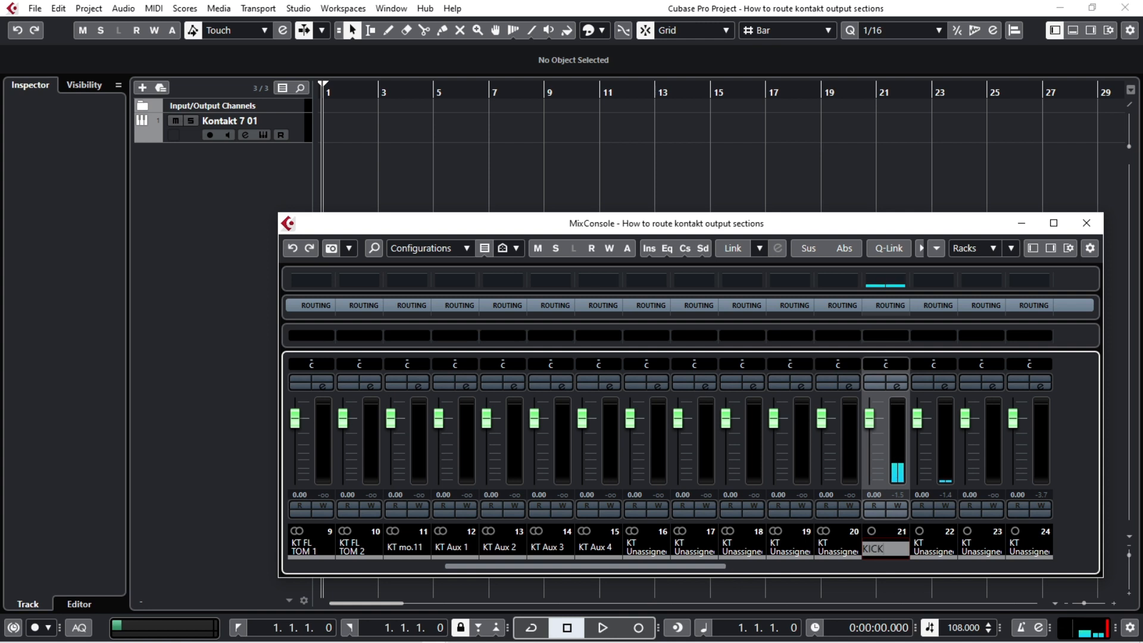
{"action": "double_click", "coordinate": [919, 548]}
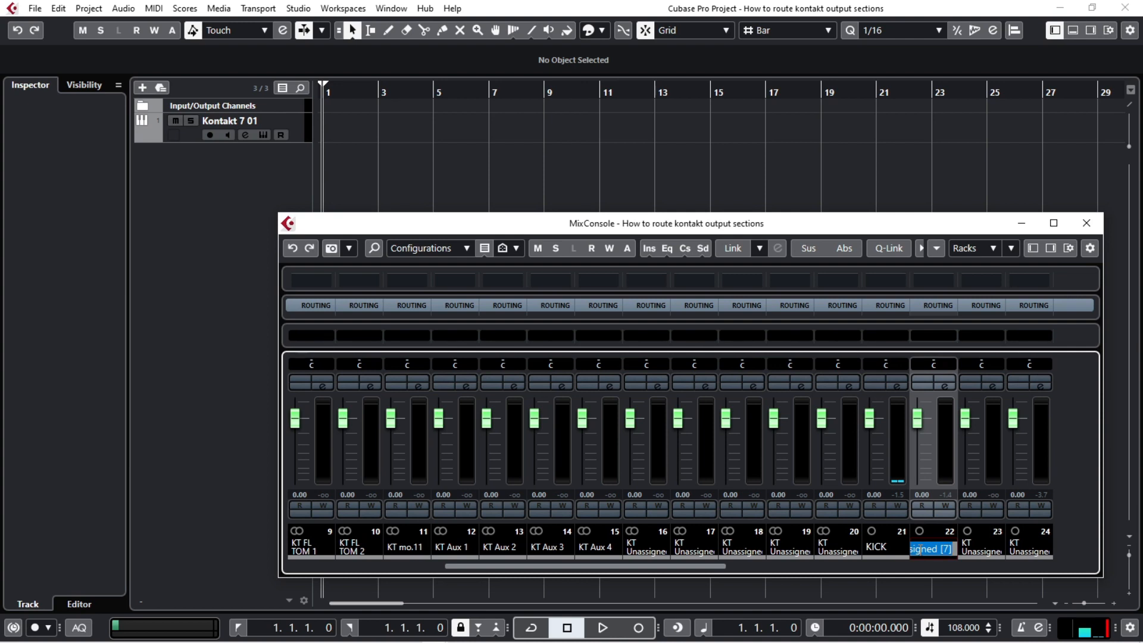
{"action": "type", "text": "SNARE"}
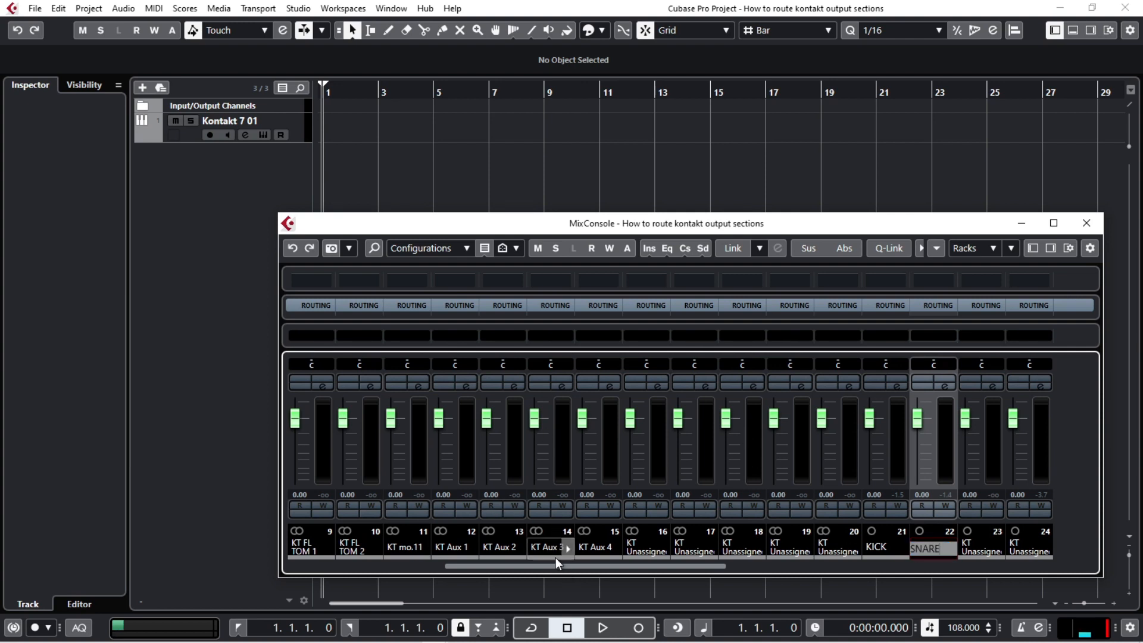
{"action": "left_click", "coordinate": [211, 136]}
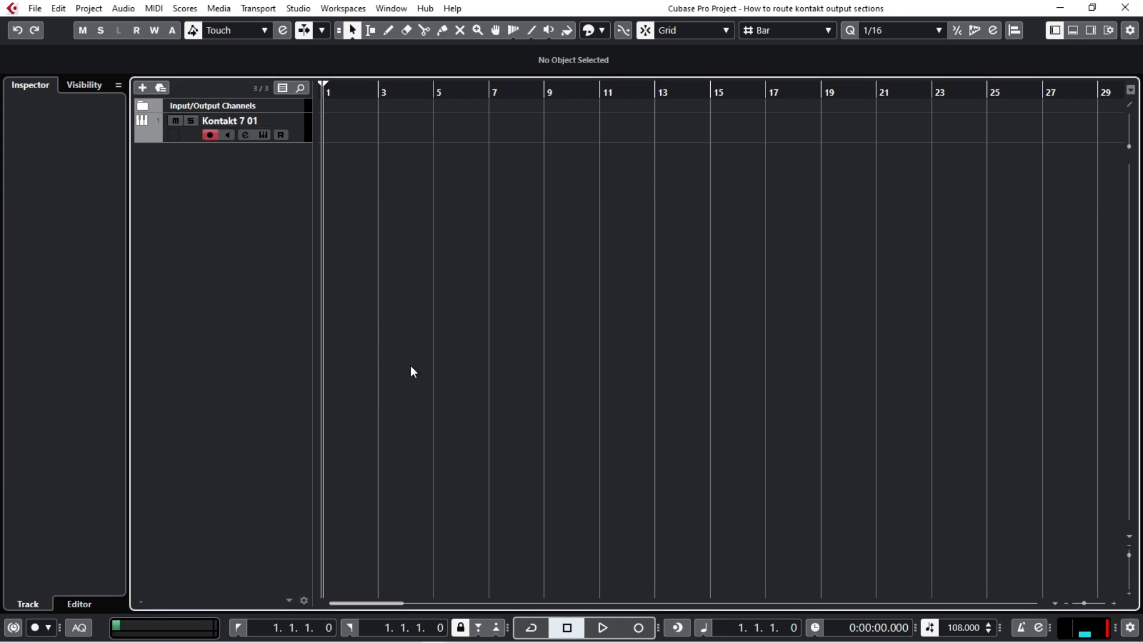
- Bring up the MixConsole again and rename unassigned channel 23 as HIHAT
{"action": "key", "text": "F3"}
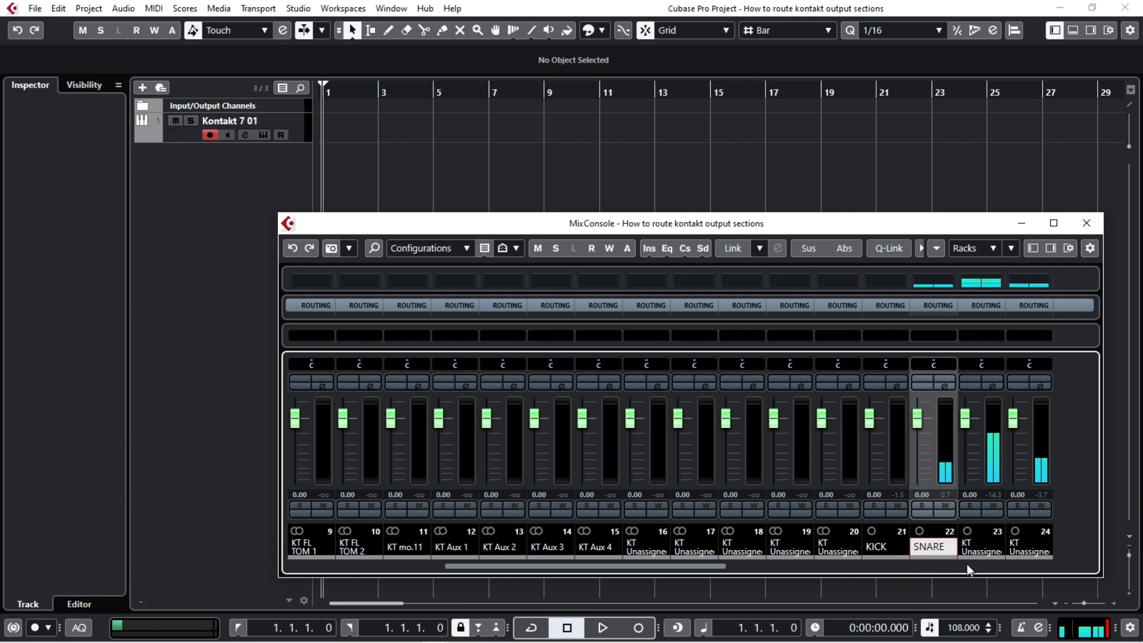
{"action": "key", "text": "Tab"}
{"action": "type", "text": "HIH"}
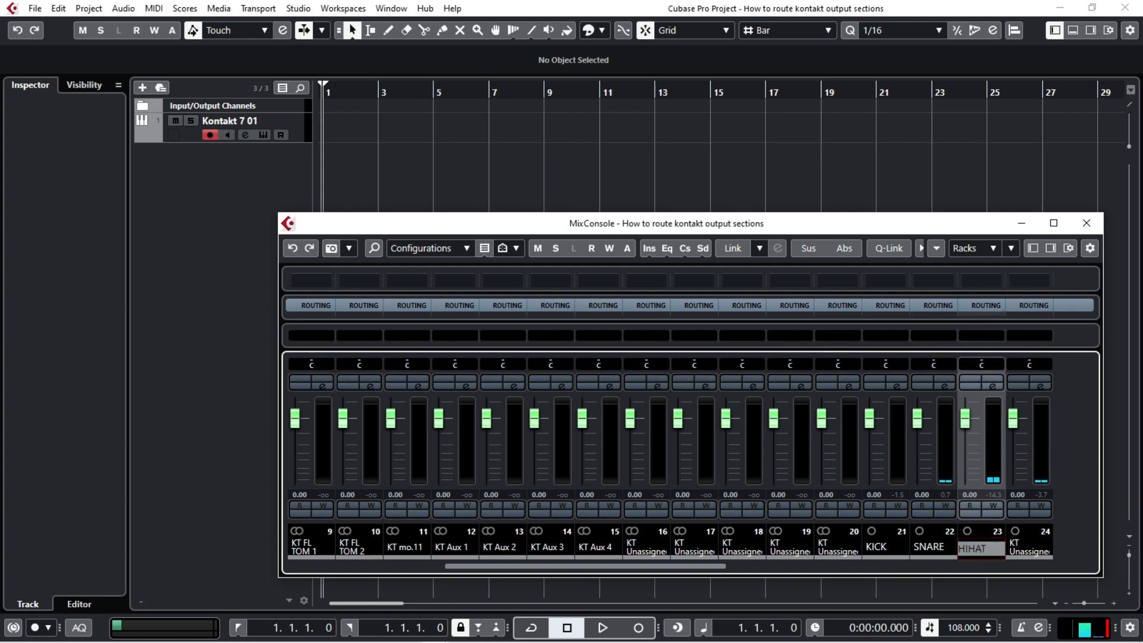
- Rename unassigned MixConsole channel 24 as KT TOM 1[9] and channel 25 as TOM 2
{"action": "left_click_drag", "start_coordinate": [652, 569], "coordinate": [707, 562]}
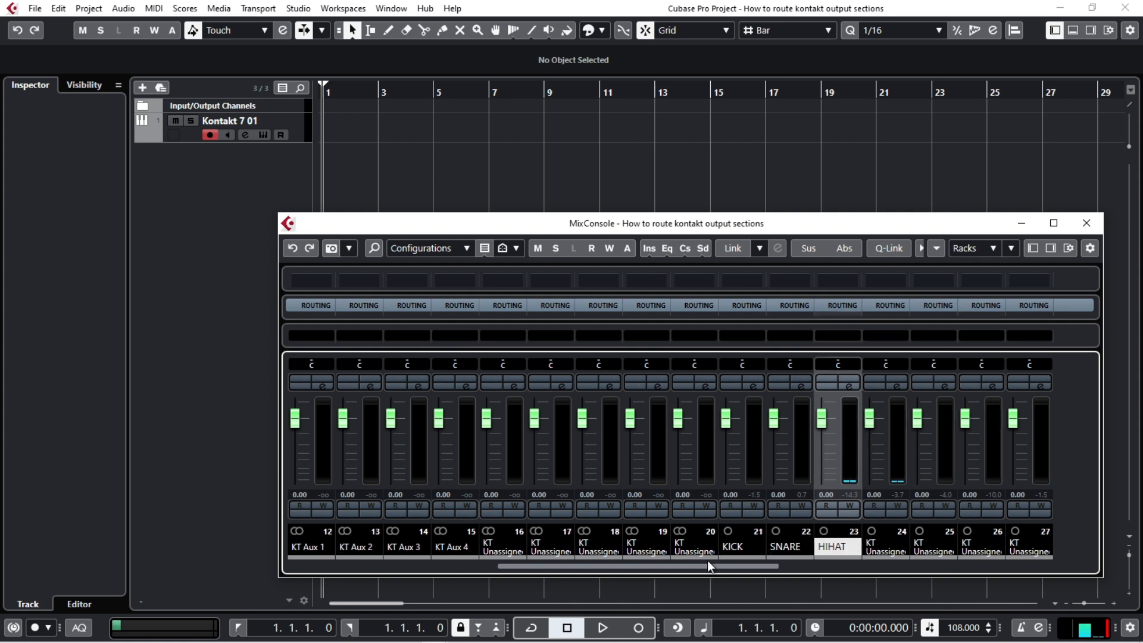
{"action": "double_click", "coordinate": [877, 552]}
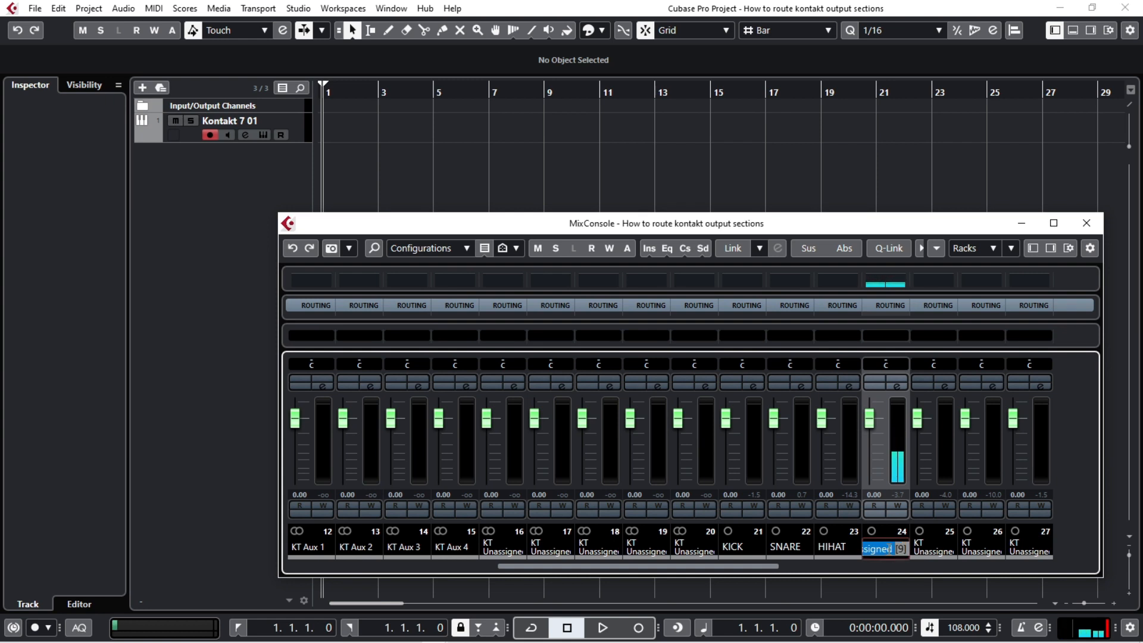
{"action": "type", "text": "KT TOM 1[9"}
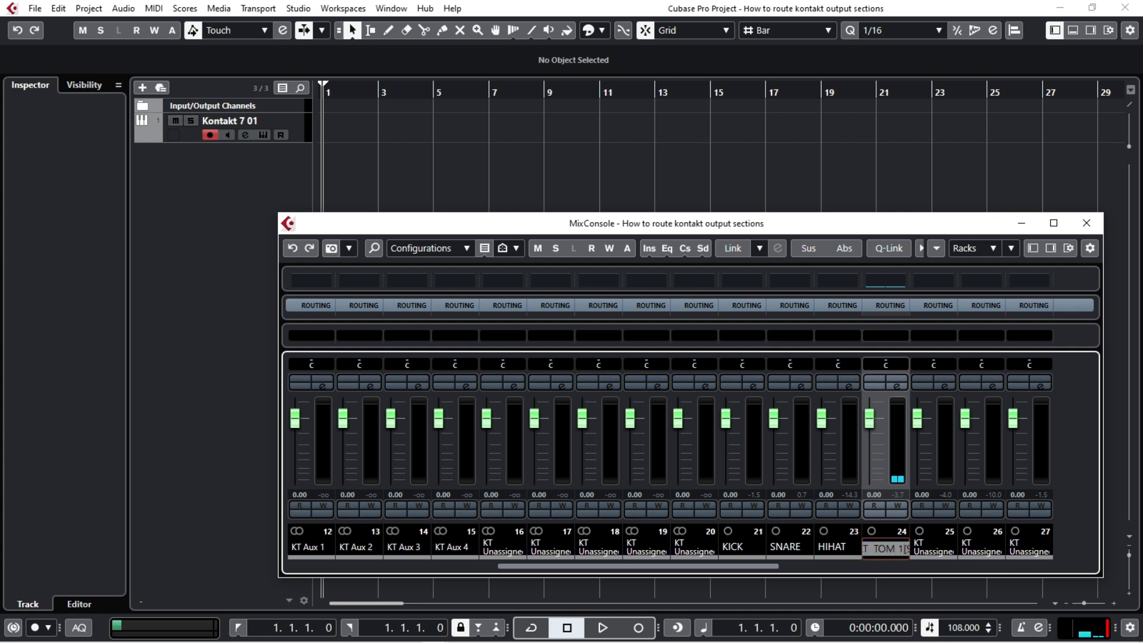
{"action": "key", "text": "Return"}
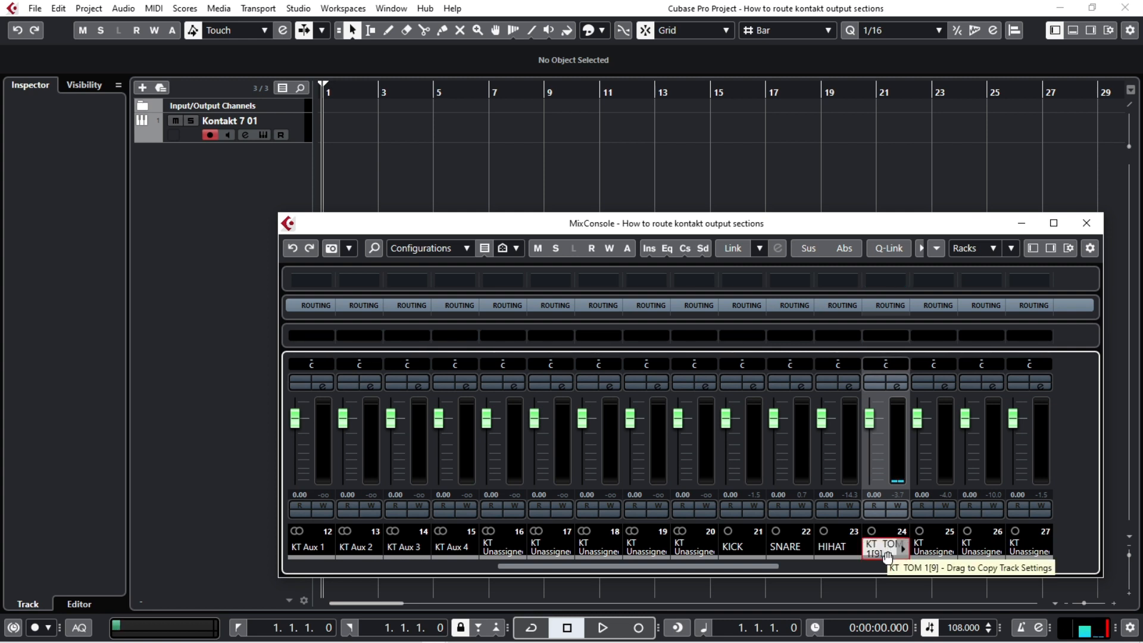
{"action": "double_click", "coordinate": [928, 547]}
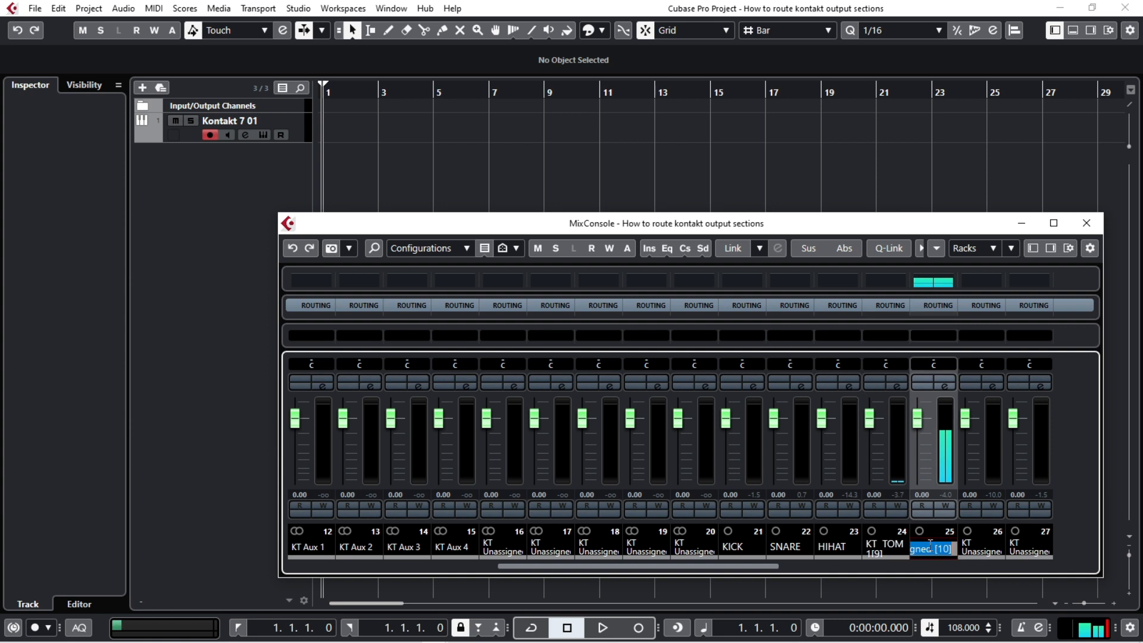
{"action": "type", "text": "T"}
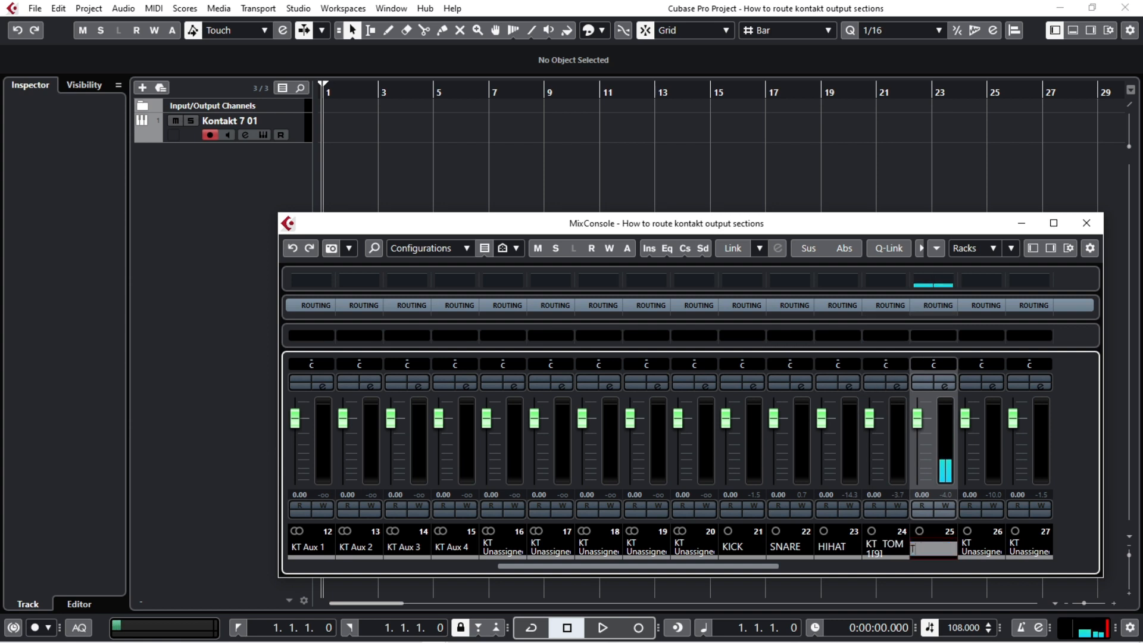
{"action": "type", "text": "YOM 2"}
- Rename unassigned MixConsole channels 26 and 27 as FL TOM 1 and FL TOM 2
{"action": "double_click", "coordinate": [991, 543]}
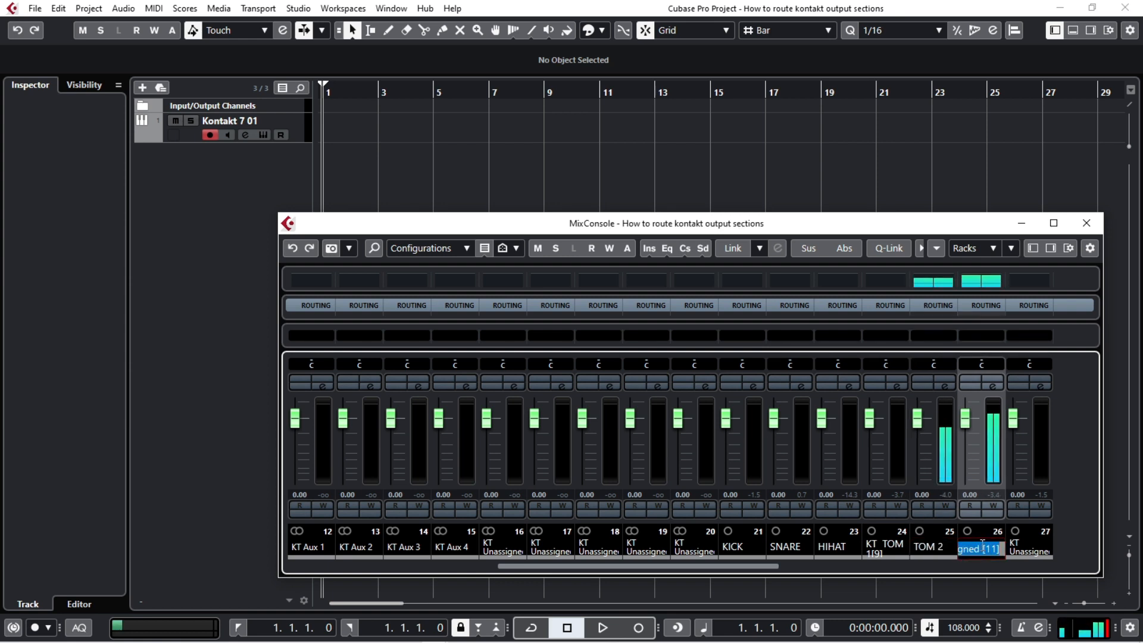
{"action": "double_click", "coordinate": [977, 549]}
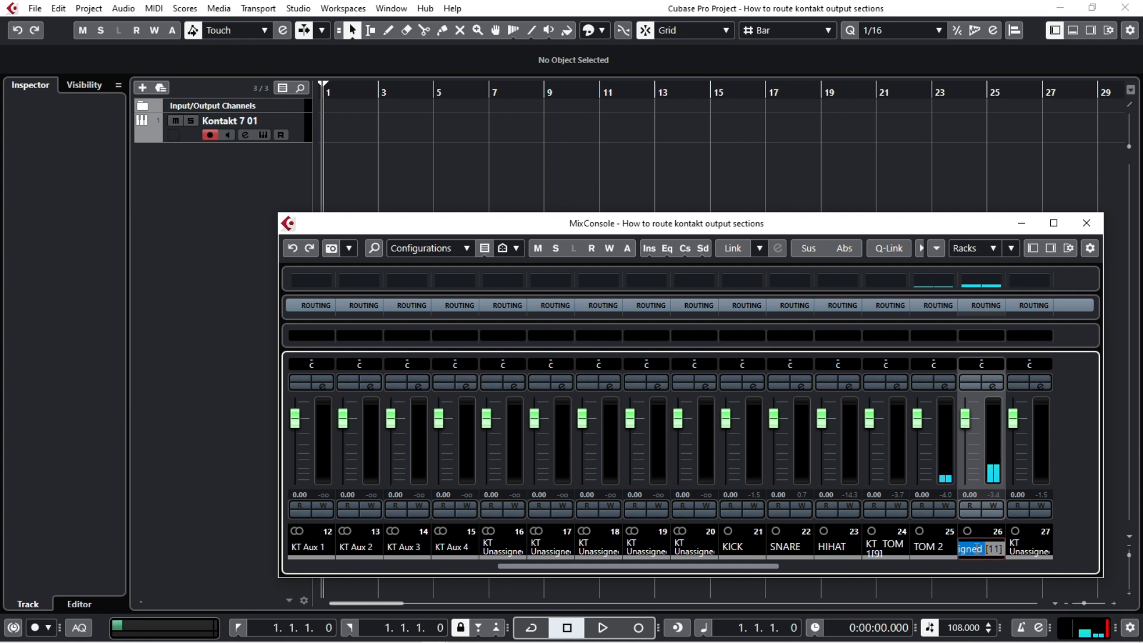
{"action": "key", "text": "ctrl+a"}
{"action": "type", "text": "FL"}
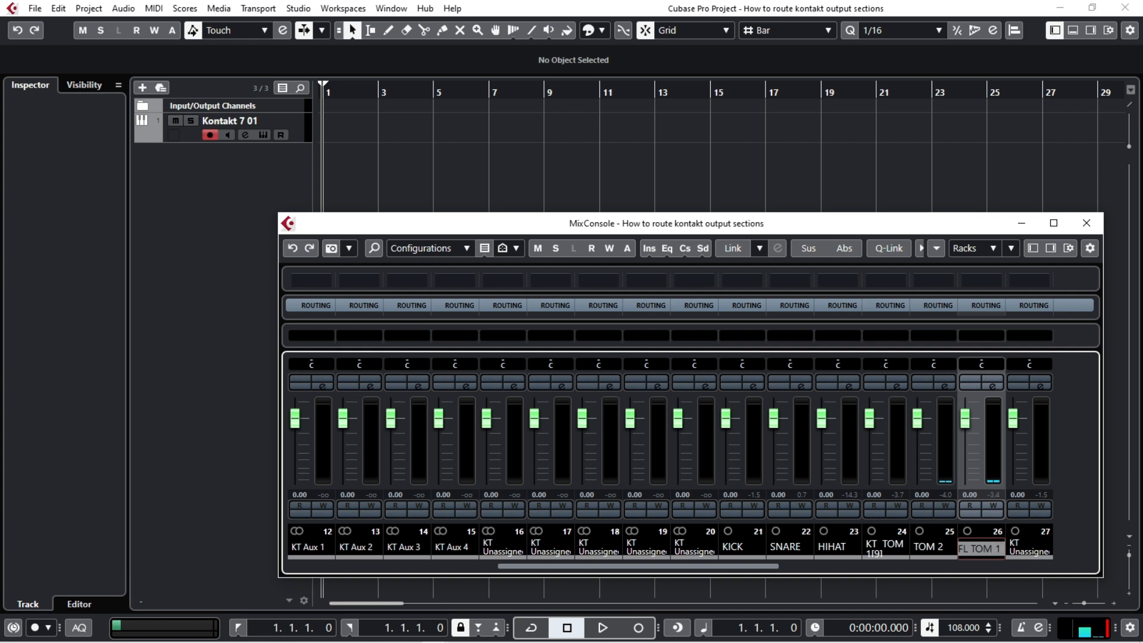
{"action": "double_click", "coordinate": [1015, 546]}
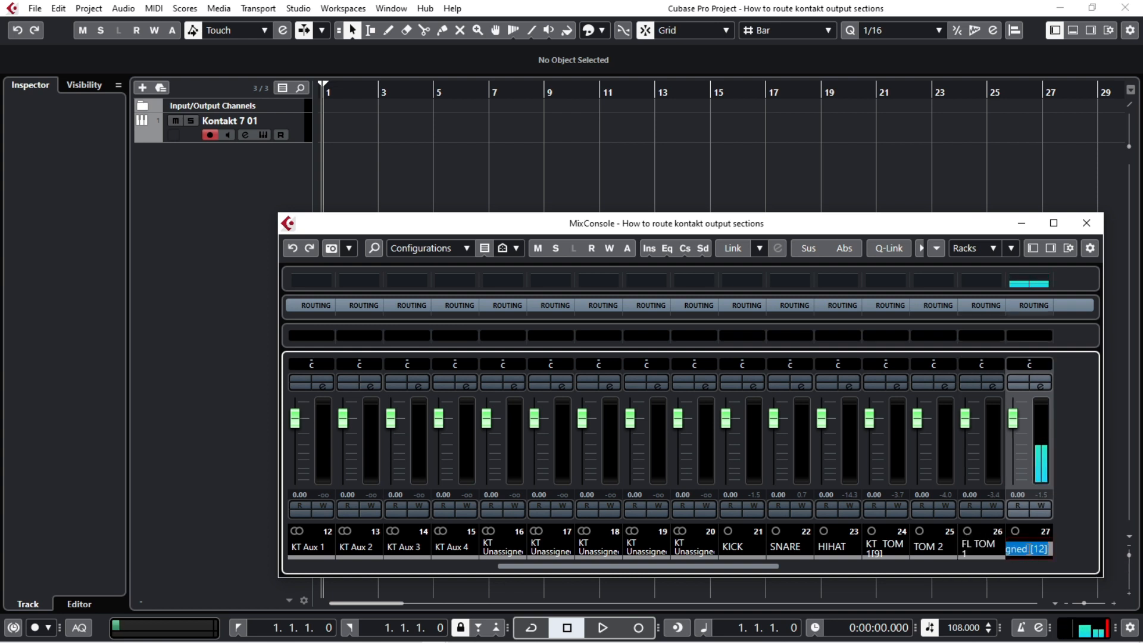
{"action": "type", "text": "FL TOM 2"}
{"action": "key", "text": "Return"}
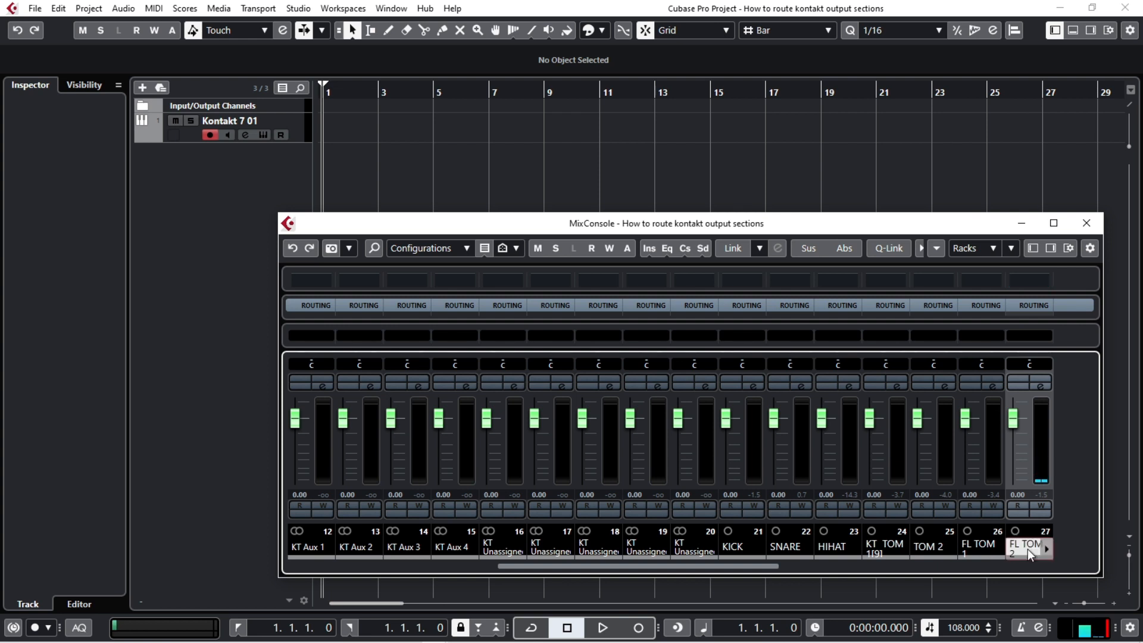
- Maximize the MixConsole to review the renamed drum channels, and close it
{"action": "left_click_drag", "start_coordinate": [751, 565], "coordinate": [784, 566]}
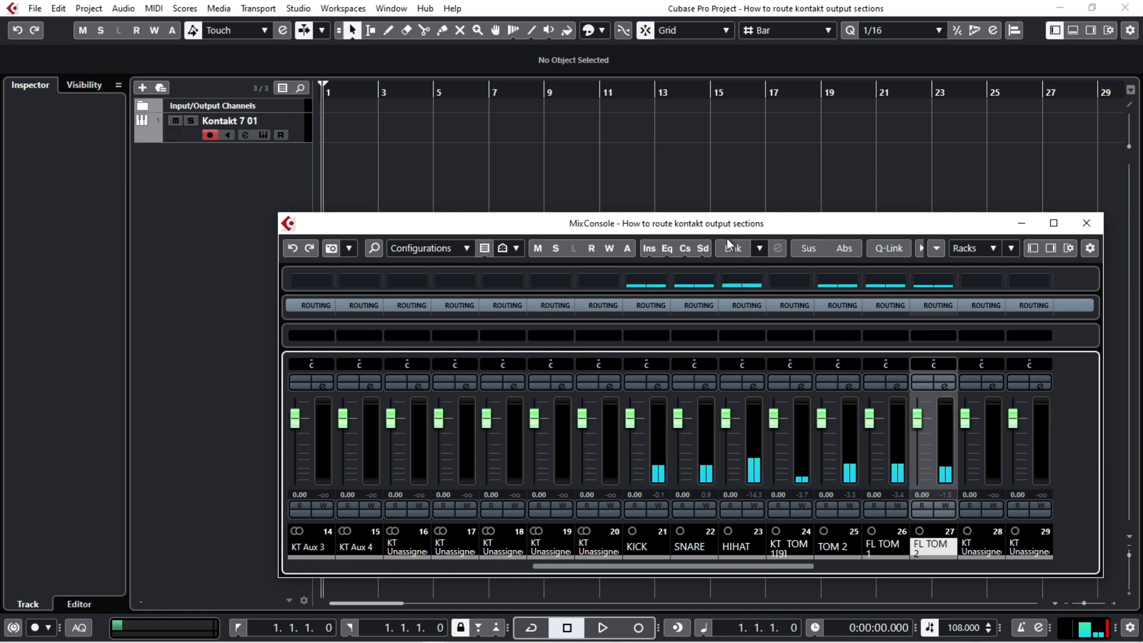
{"action": "double_click", "coordinate": [728, 224]}
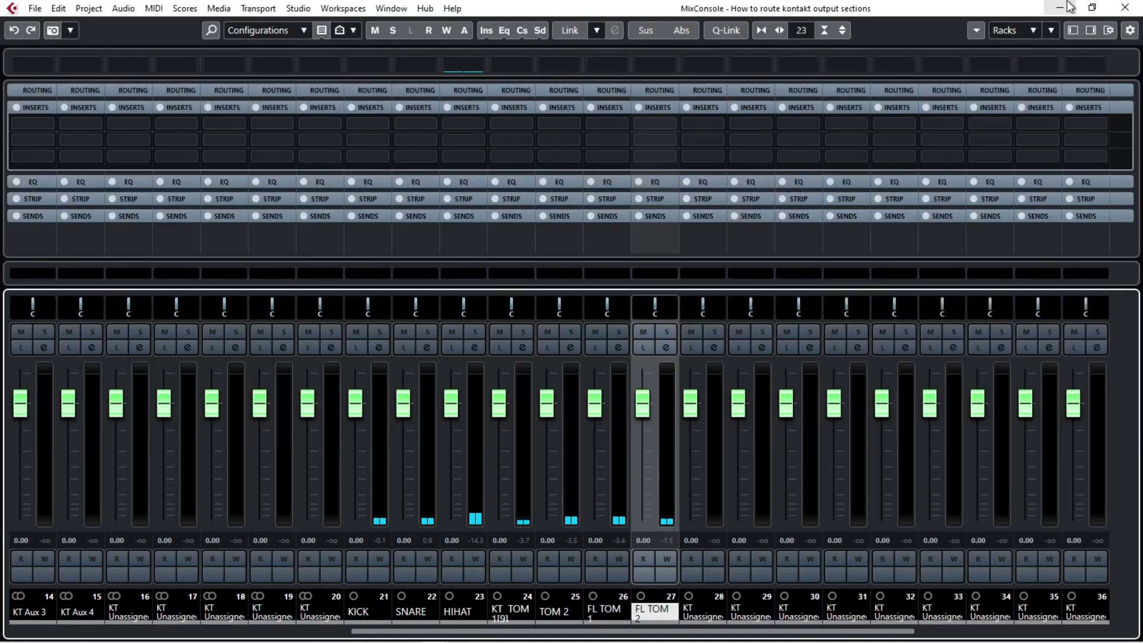
{"action": "left_click", "coordinate": [1137, 9]}
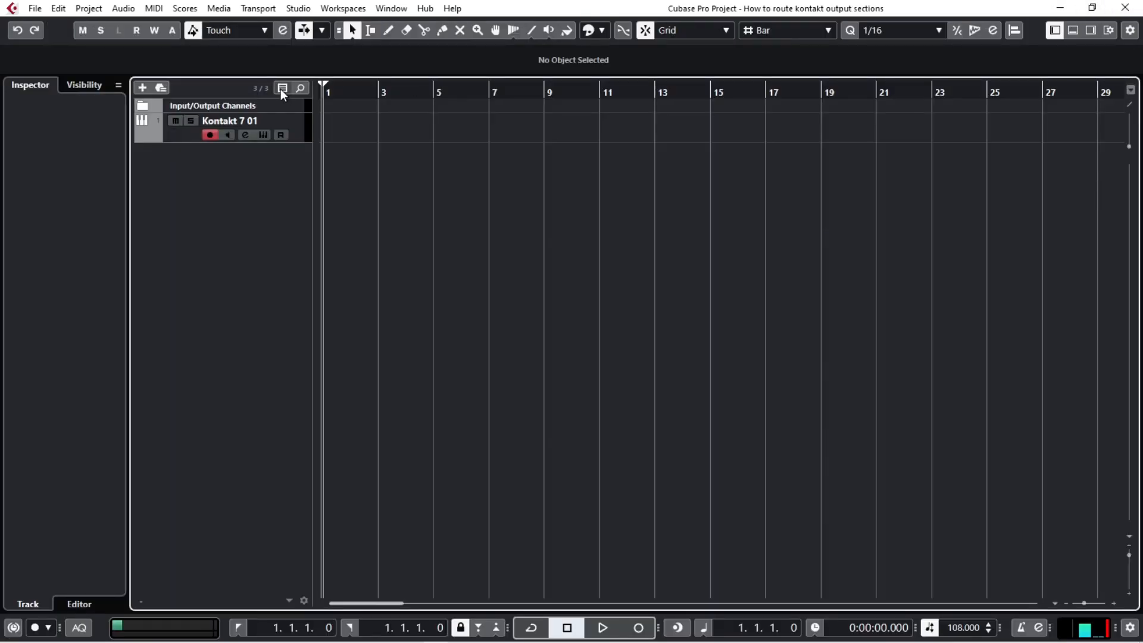
- For the Kontakt 7 01 track, deactivate the stereo outputs KT KICK, SNARE, HIHAT, TOM 1, TOM 2, FL TOM 1 and FL TOM 2
{"action": "left_click", "coordinate": [203, 138]}
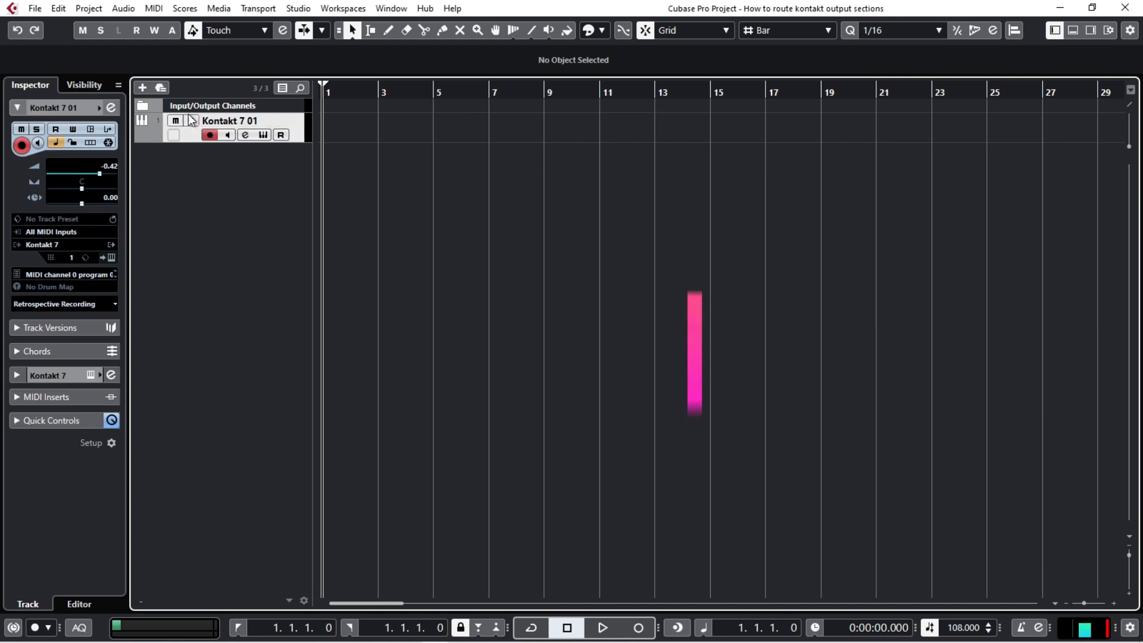
{"action": "left_click", "coordinate": [111, 245]}
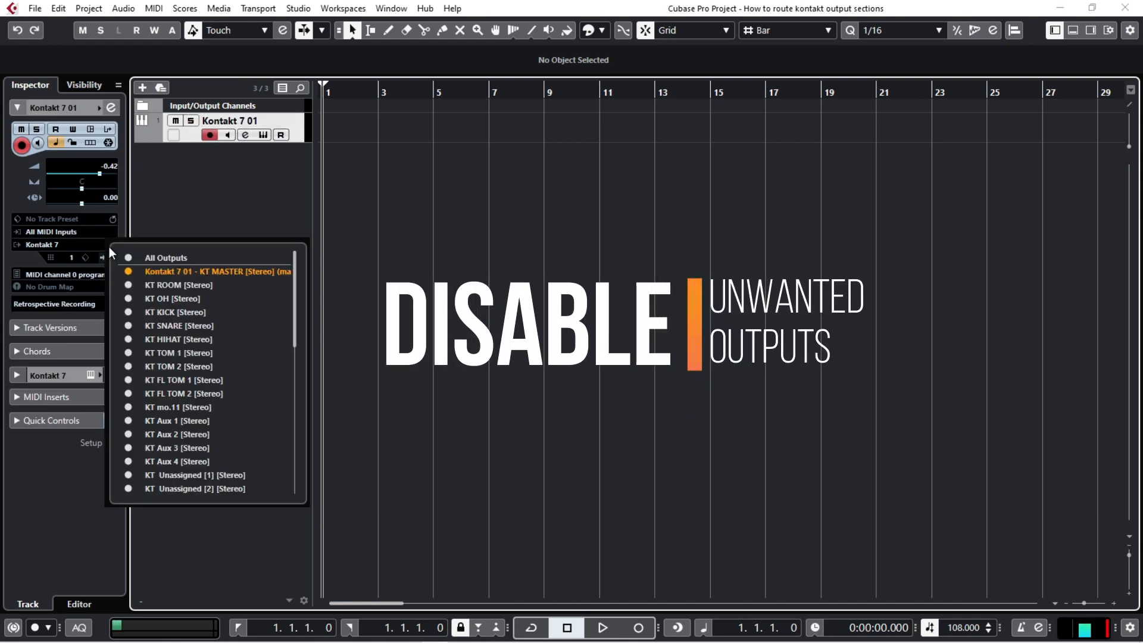
{"action": "scroll", "coordinate": [163, 297], "scroll_direction": "down", "scroll_amount": 3}
{"action": "scroll", "coordinate": [152, 261], "scroll_direction": "up", "scroll_amount": 3}
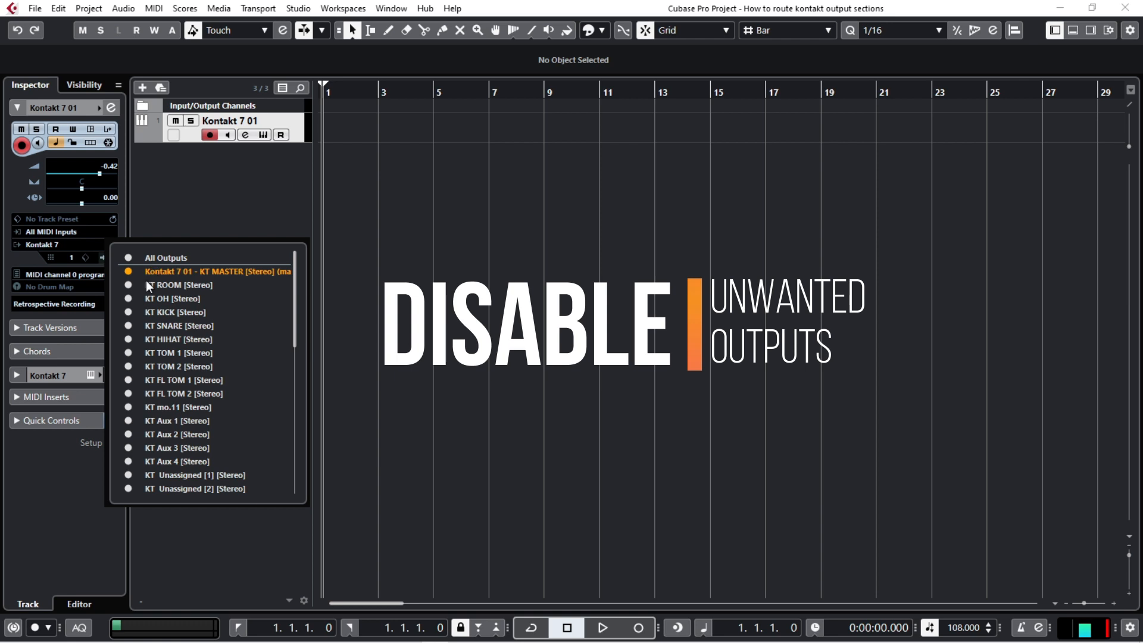
{"action": "left_click", "coordinate": [128, 311]}
{"action": "left_click", "coordinate": [128, 325]}
{"action": "left_click", "coordinate": [128, 339]}
{"action": "left_click", "coordinate": [128, 353]}
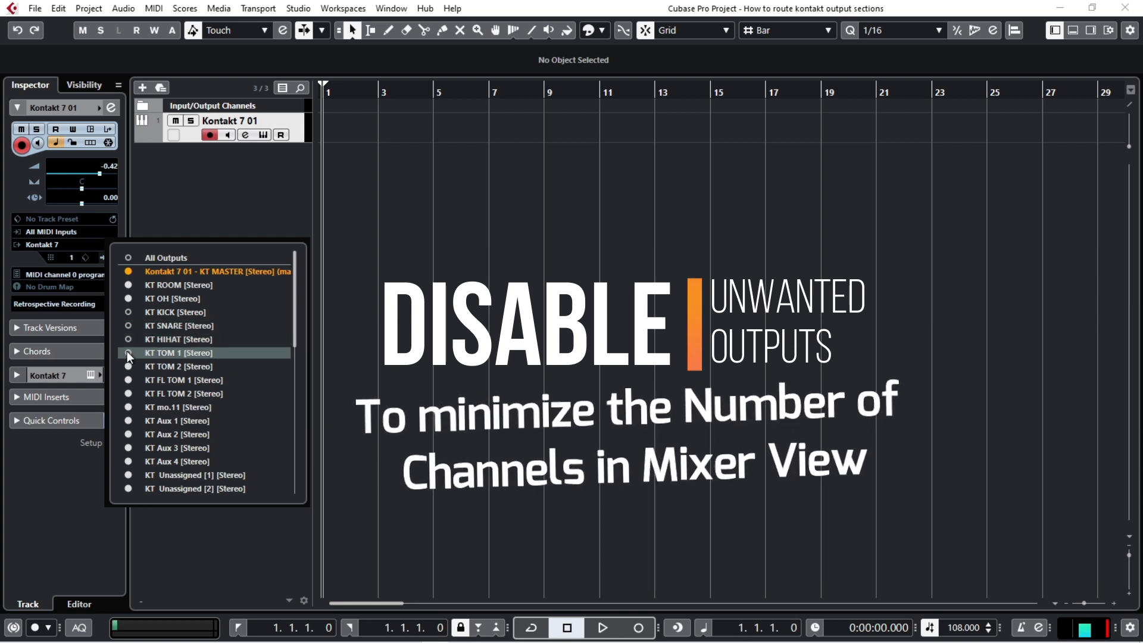
{"action": "left_click", "coordinate": [128, 366]}
{"action": "left_click", "coordinate": [128, 381]}
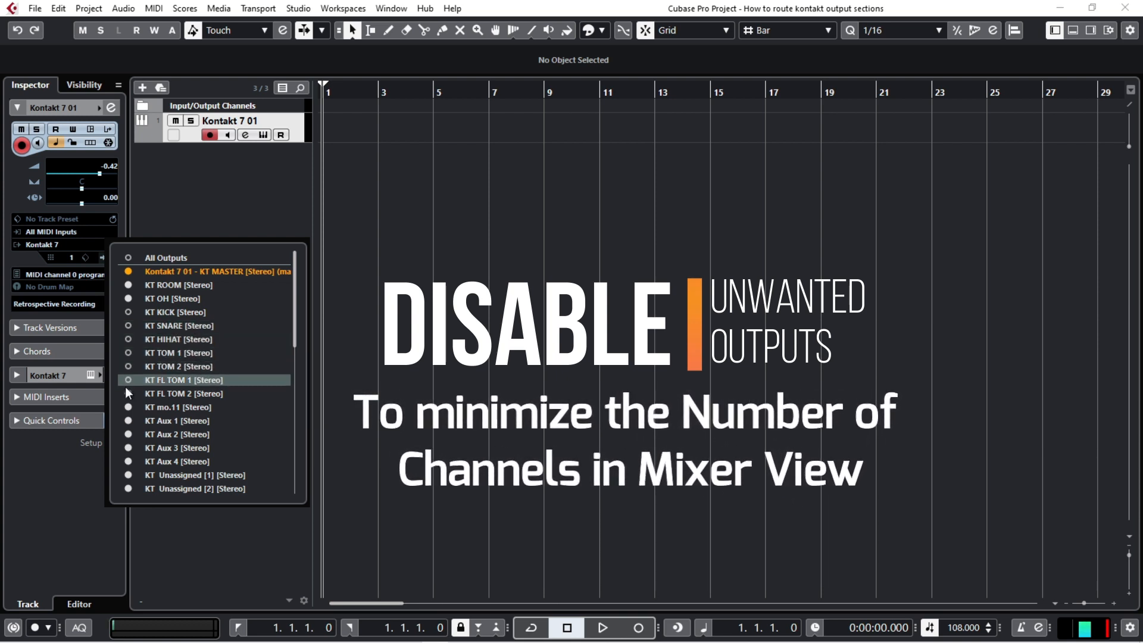
{"action": "left_click", "coordinate": [128, 393]}
- Deactivate the stereo outputs KT mo.11 and KT Aux 1 through KT Aux 4
{"action": "left_click", "coordinate": [128, 407]}
{"action": "left_click", "coordinate": [128, 421]}
{"action": "left_click", "coordinate": [128, 434]}
{"action": "left_click", "coordinate": [128, 448]}
{"action": "left_click", "coordinate": [128, 461]}
- Deactivate the stereo outputs KT Unassigned [1] through [5]
{"action": "scroll", "coordinate": [163, 427], "scroll_direction": "down", "scroll_amount": 5}
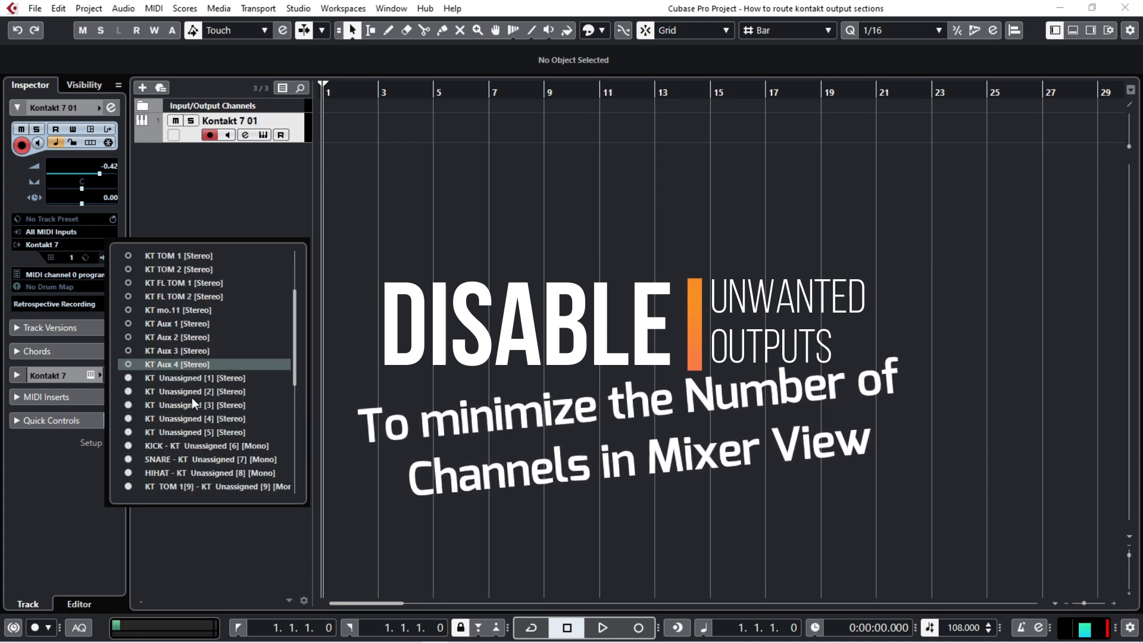
{"action": "left_click", "coordinate": [128, 280]}
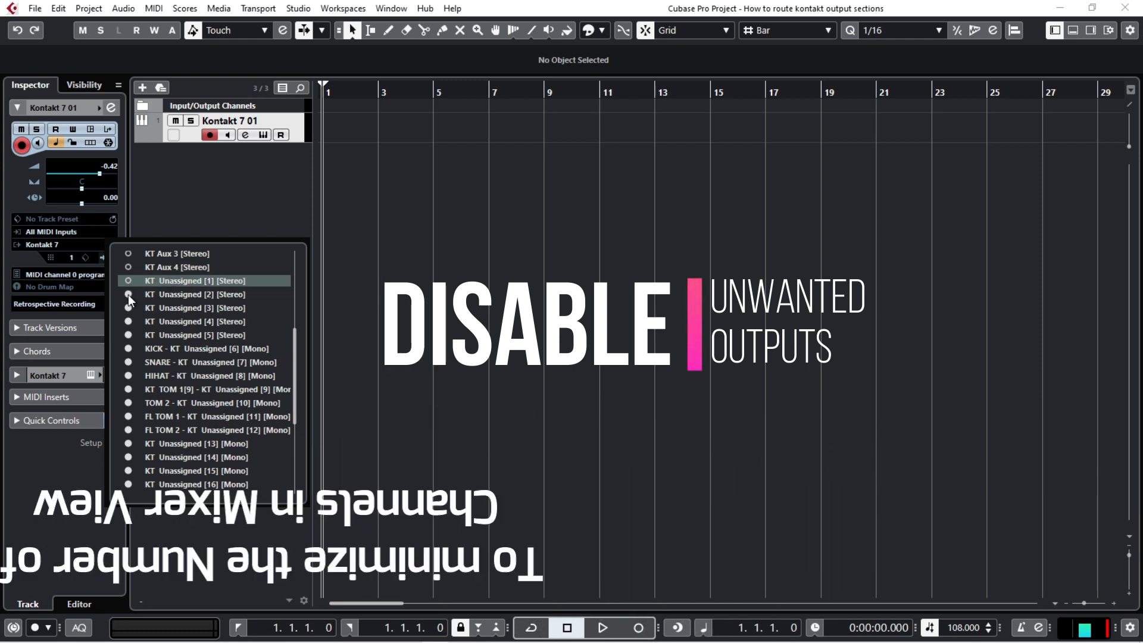
{"action": "left_click", "coordinate": [128, 294]}
{"action": "left_click", "coordinate": [128, 308]}
{"action": "left_click", "coordinate": [128, 321]}
{"action": "left_click", "coordinate": [128, 335]}
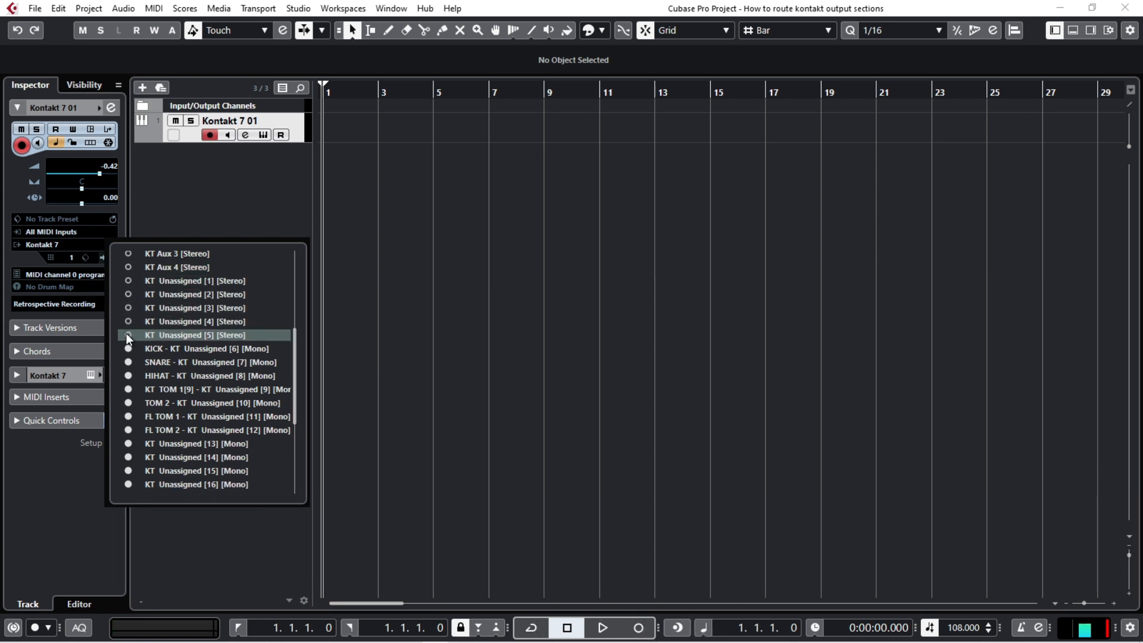
- Deactivate the mono outputs KT Unassigned [13] through [29], check the remaining outputs, and close the output list
{"action": "left_click", "coordinate": [128, 444]}
{"action": "left_click", "coordinate": [128, 457]}
{"action": "left_click", "coordinate": [128, 471]}
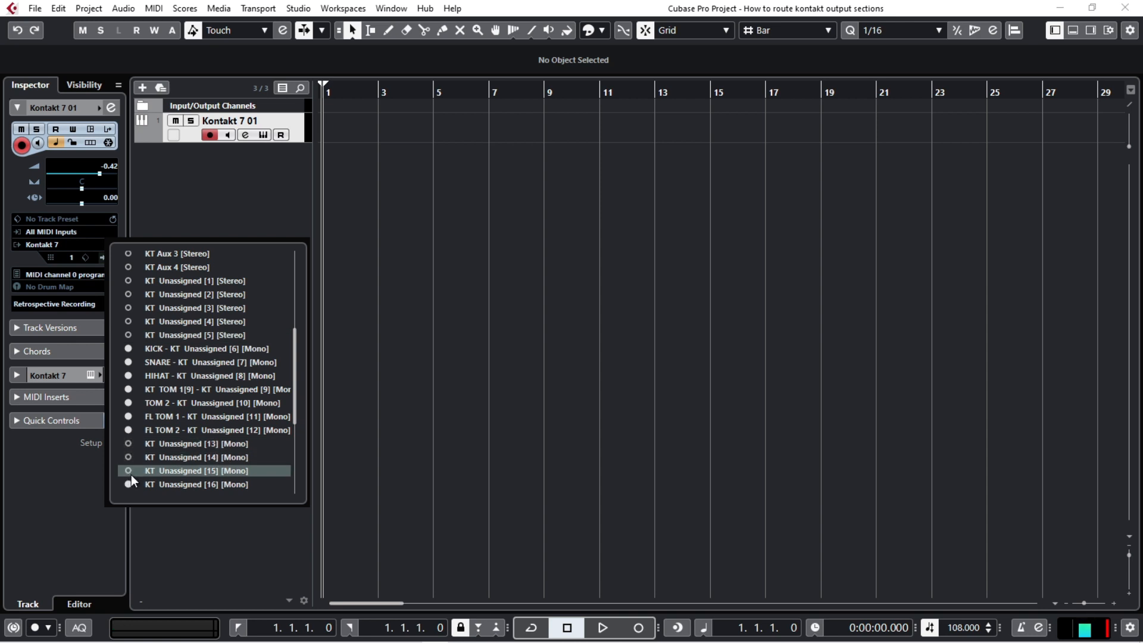
{"action": "left_click", "coordinate": [128, 484]}
{"action": "scroll", "coordinate": [127, 481], "scroll_direction": "down", "scroll_amount": 4}
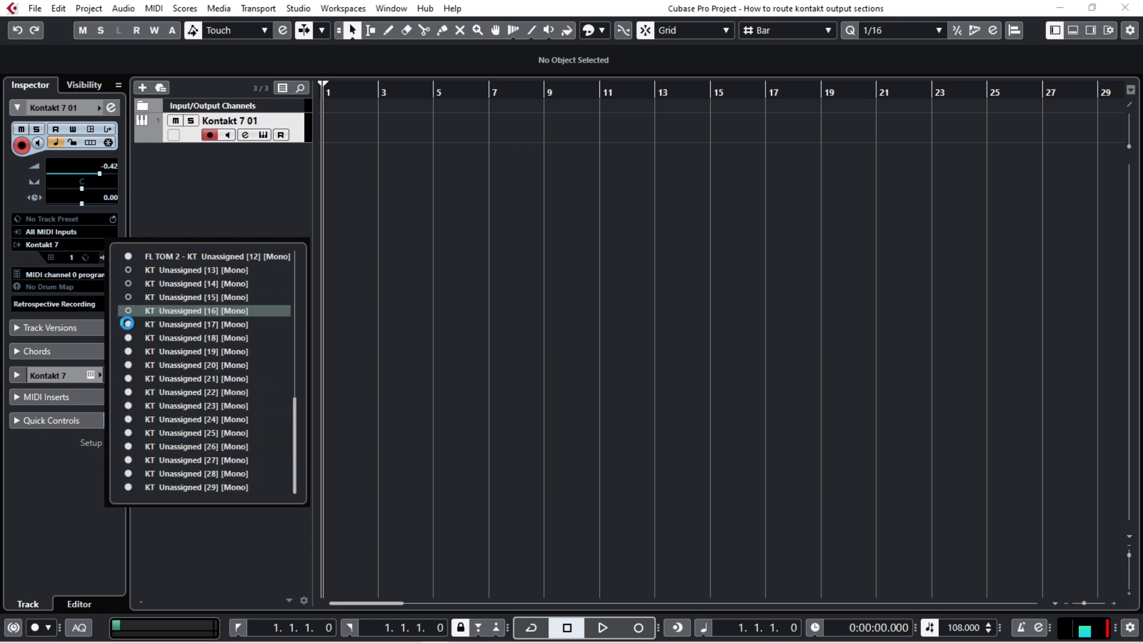
{"action": "left_click", "coordinate": [128, 324]}
{"action": "left_click", "coordinate": [128, 338]}
{"action": "left_click", "coordinate": [128, 351]}
{"action": "left_click", "coordinate": [128, 365]}
{"action": "left_click", "coordinate": [126, 378]}
{"action": "left_click", "coordinate": [128, 392]}
{"action": "left_click", "coordinate": [128, 406]}
{"action": "left_click", "coordinate": [128, 419]}
{"action": "left_click", "coordinate": [127, 435]}
{"action": "left_click", "coordinate": [128, 448]}
{"action": "left_click", "coordinate": [127, 460]}
{"action": "left_click", "coordinate": [127, 473]}
{"action": "left_click", "coordinate": [129, 486]}
{"action": "scroll", "coordinate": [131, 452], "scroll_direction": "up", "scroll_amount": 6}
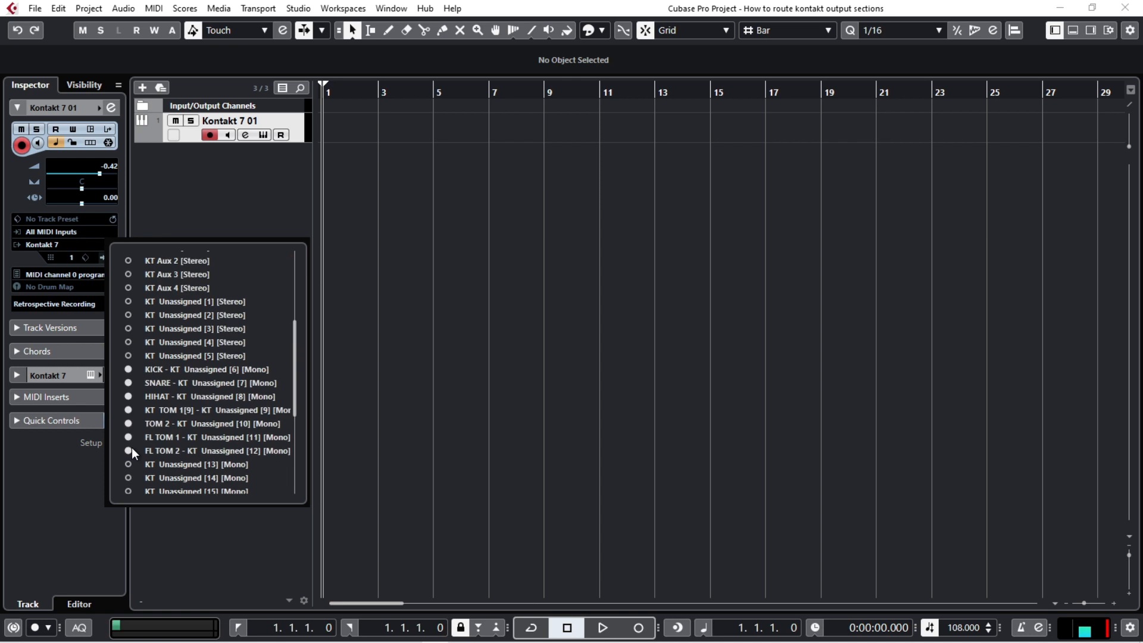
{"action": "left_click", "coordinate": [419, 330]}
- Expand the Kontakt 7 01 track to show its output channels, and rename KT TOM 1[9] as TOM 1
{"action": "left_click", "coordinate": [143, 135]}
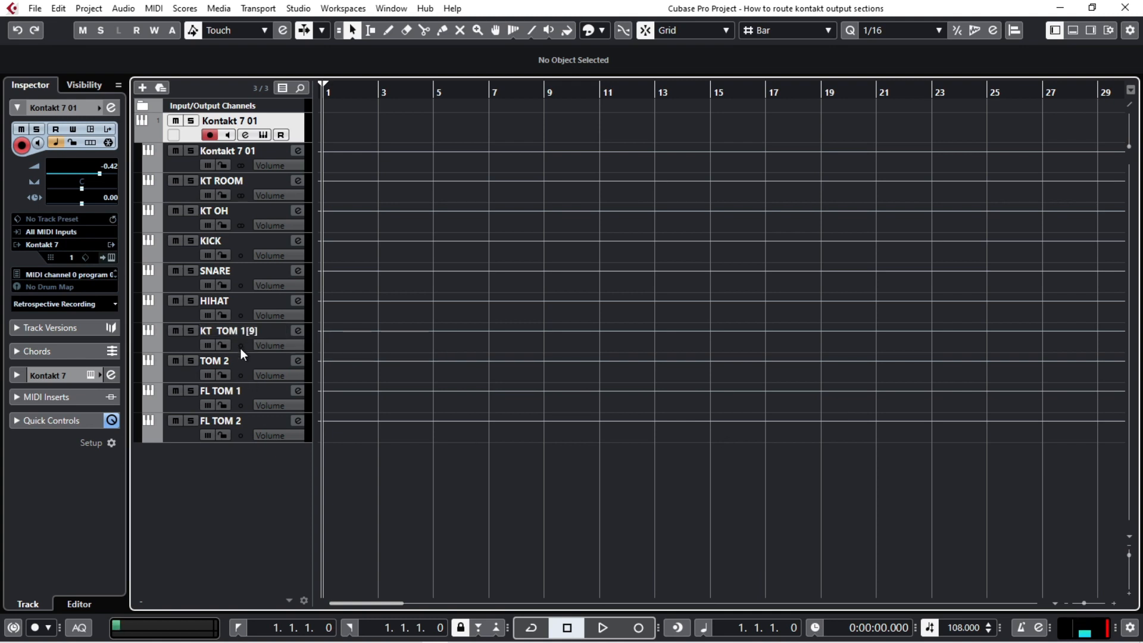
{"action": "double_click", "coordinate": [236, 332]}
{"action": "type", "text": "TOM 1"}
{"action": "key", "text": "Return"}
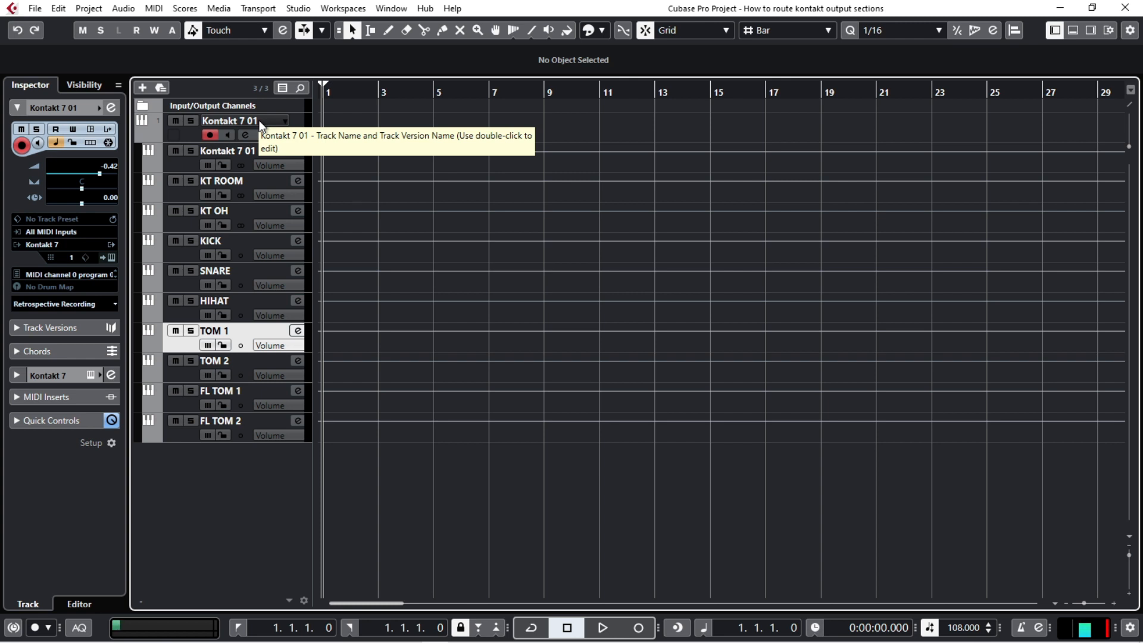
{"action": "double_click", "coordinate": [553, 9]}
{"action": "double_click", "coordinate": [552, 17]}
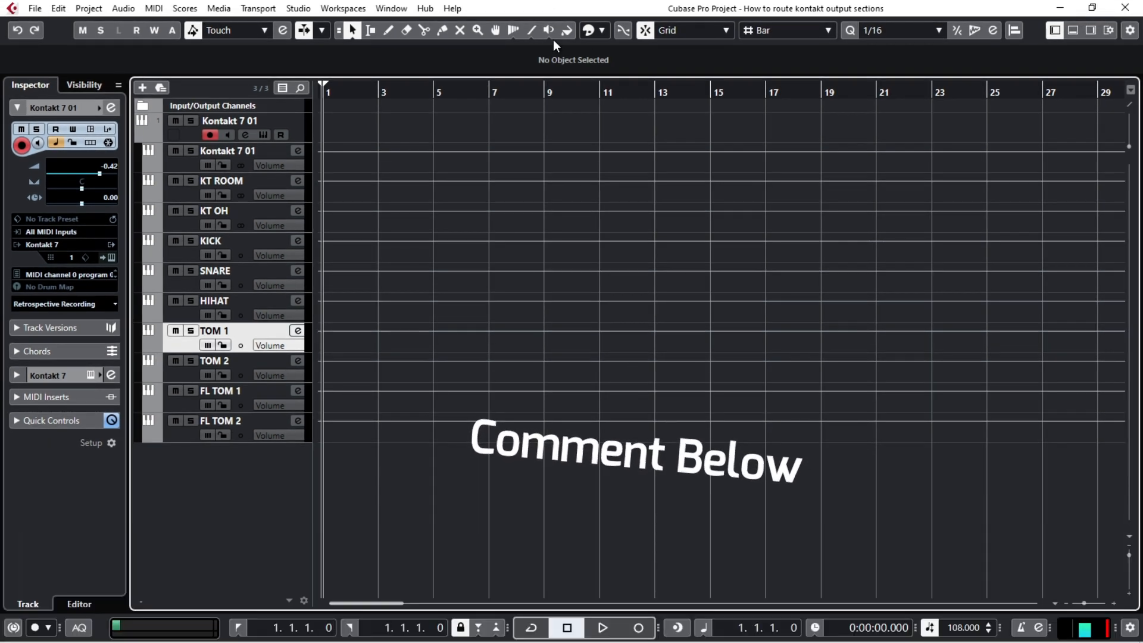